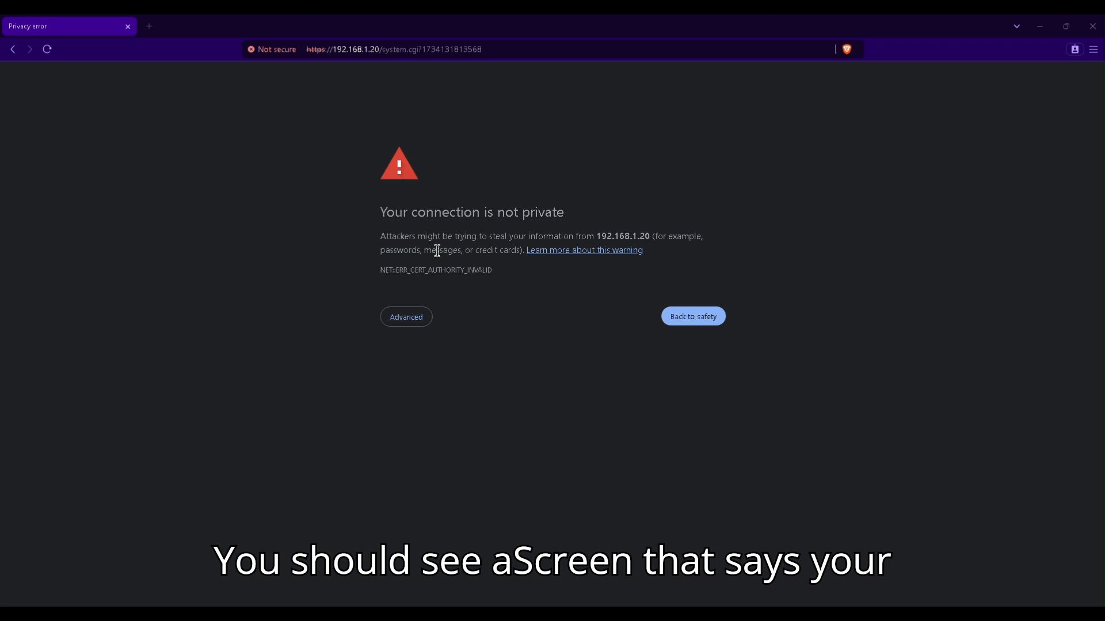
- Bypass Brave's certificate warning to reach the airOS login page at 192.168.1.20
click(416, 324)
click(431, 406)
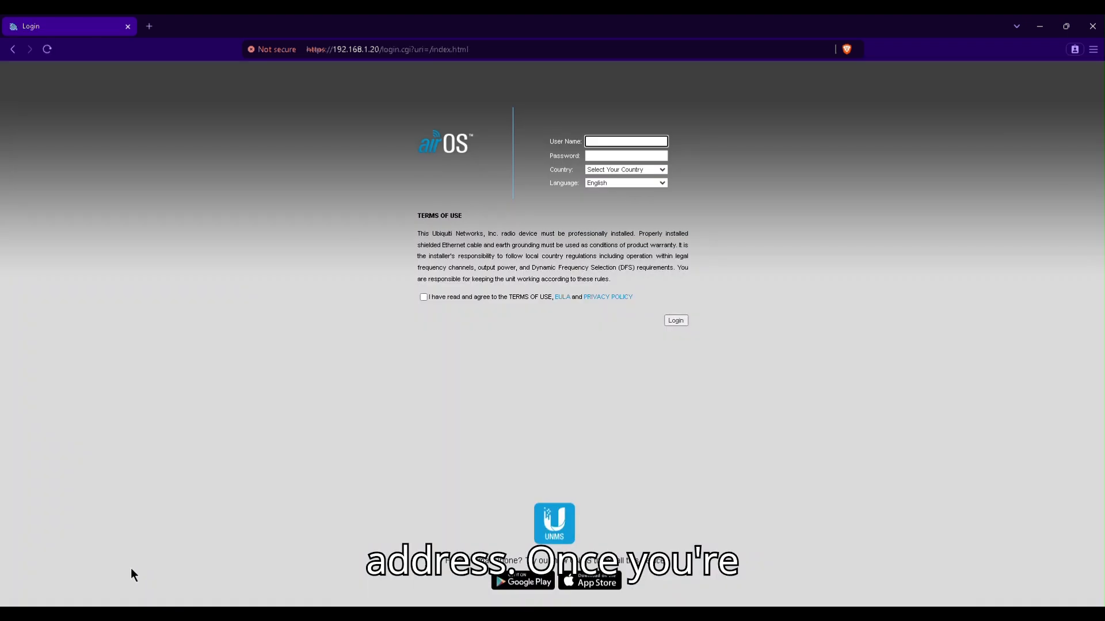
- Show the LOGIN tab of the setup notes in Notepad
click(166, 548)
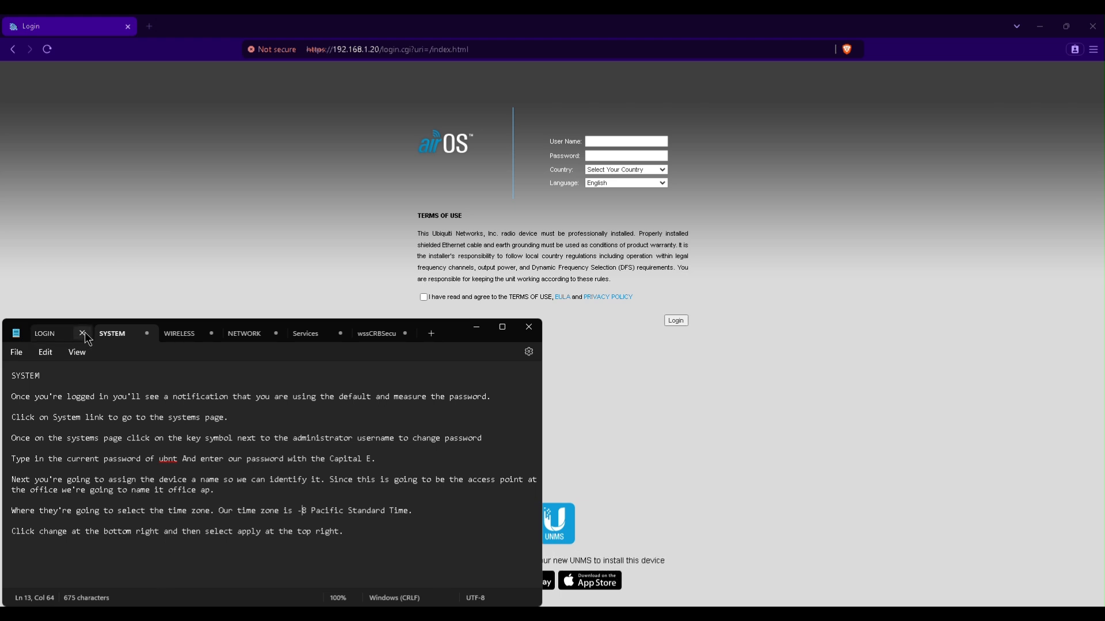
click(49, 342)
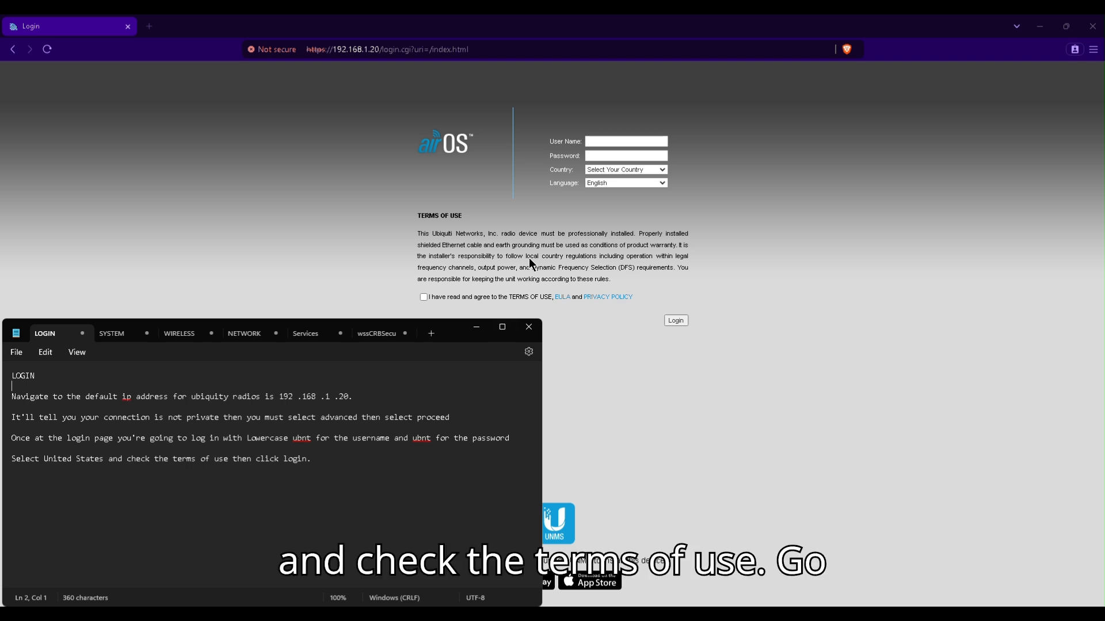
- Log in with the default user name and password, country United States, terms of use accepted
click(618, 142)
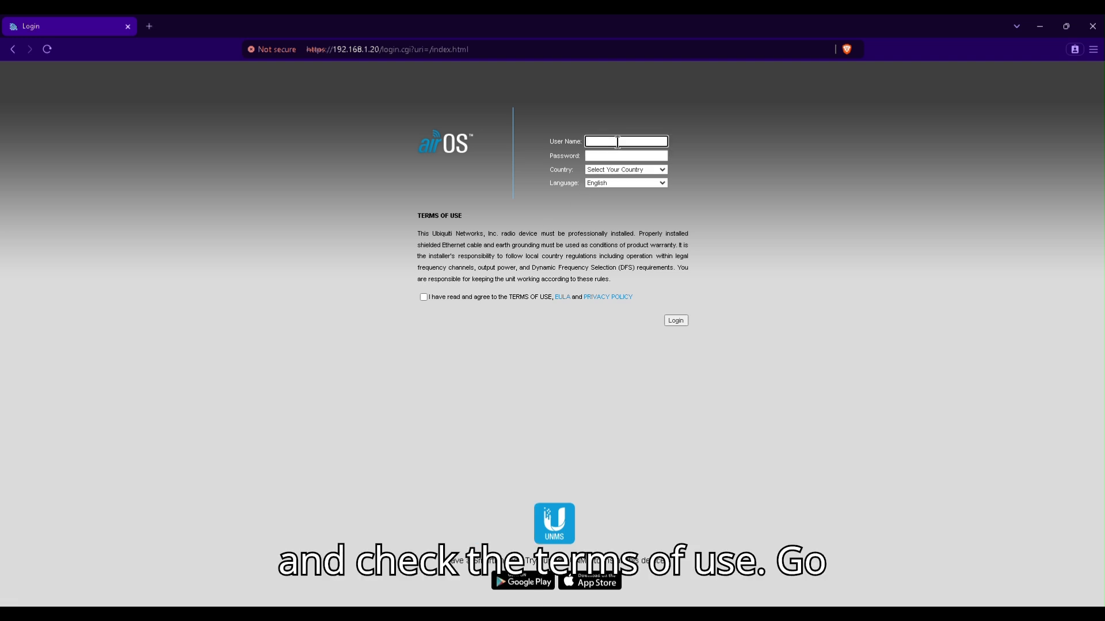
text(ubnt)
key(Tab)
text(ubnt)
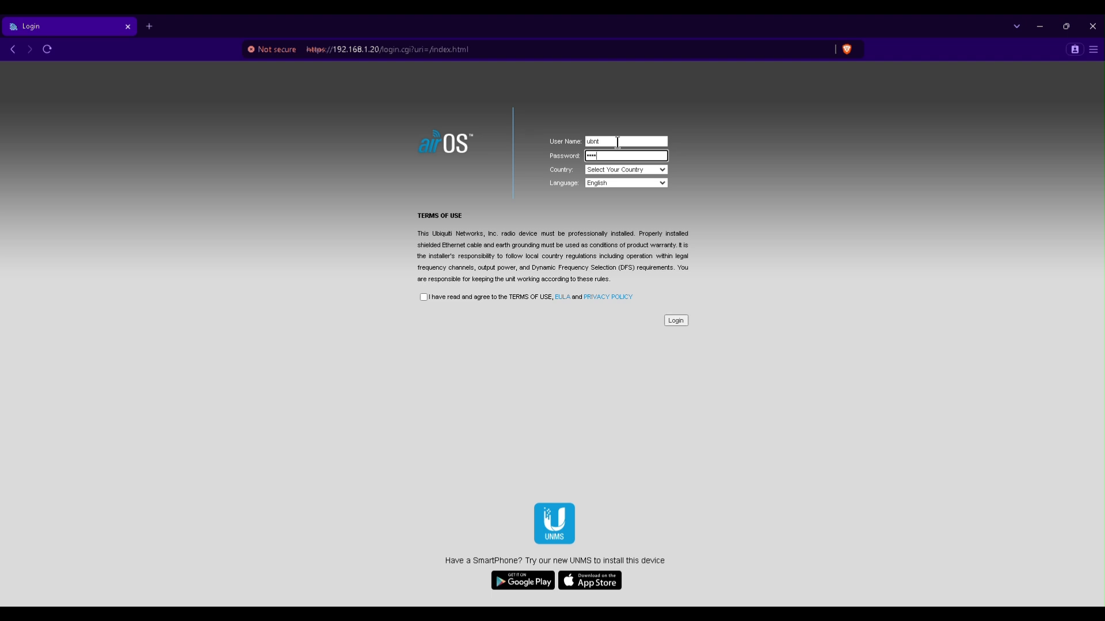
click(622, 171)
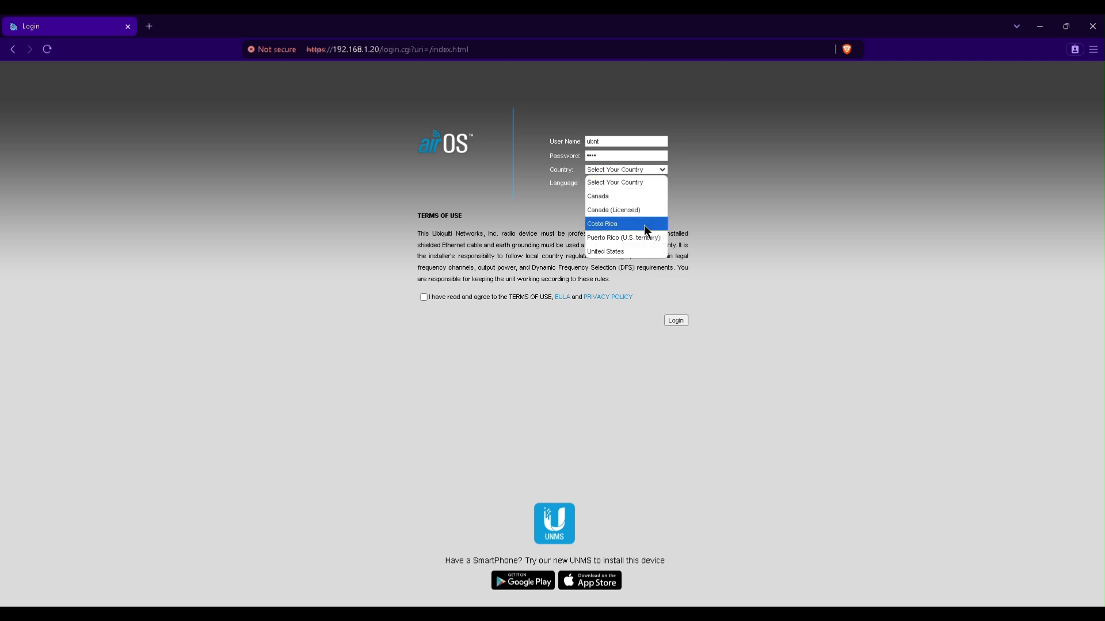
click(643, 253)
click(423, 297)
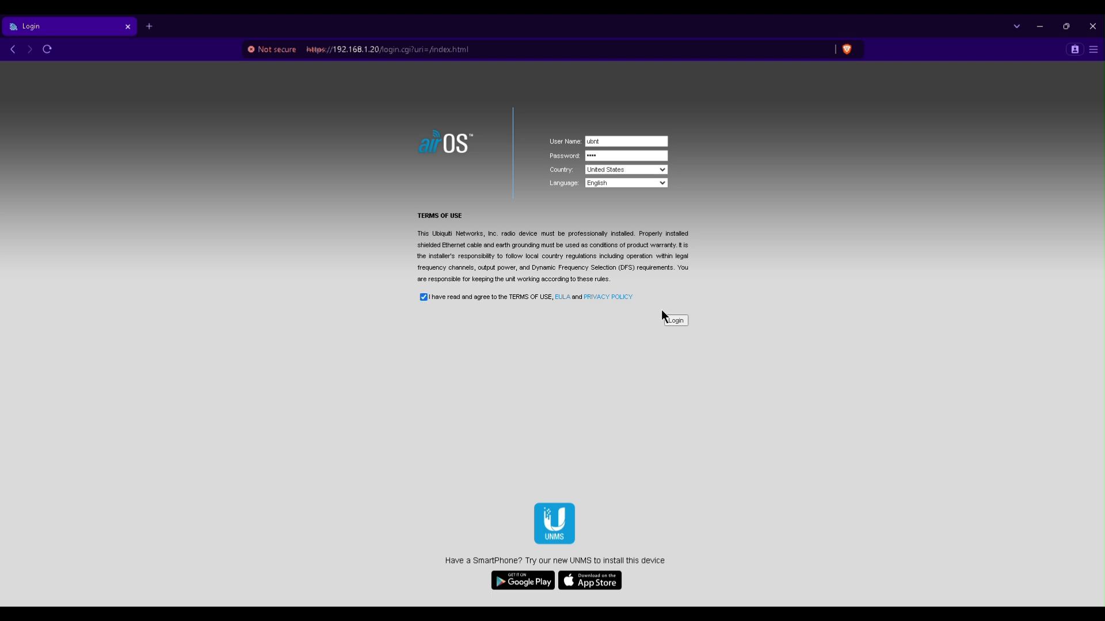
click(676, 322)
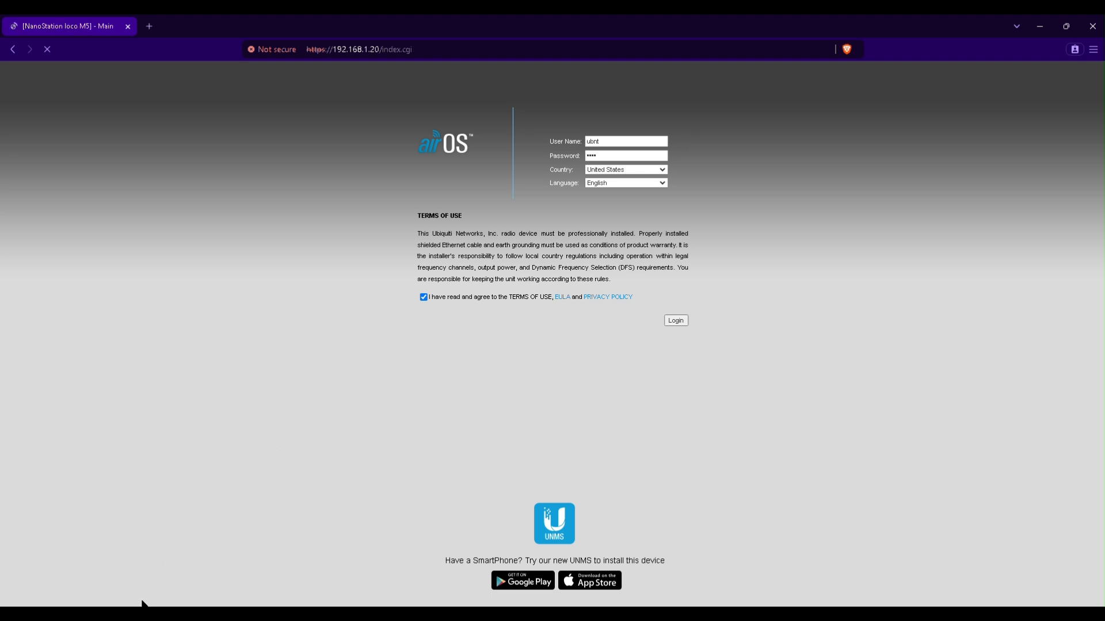
click(146, 613)
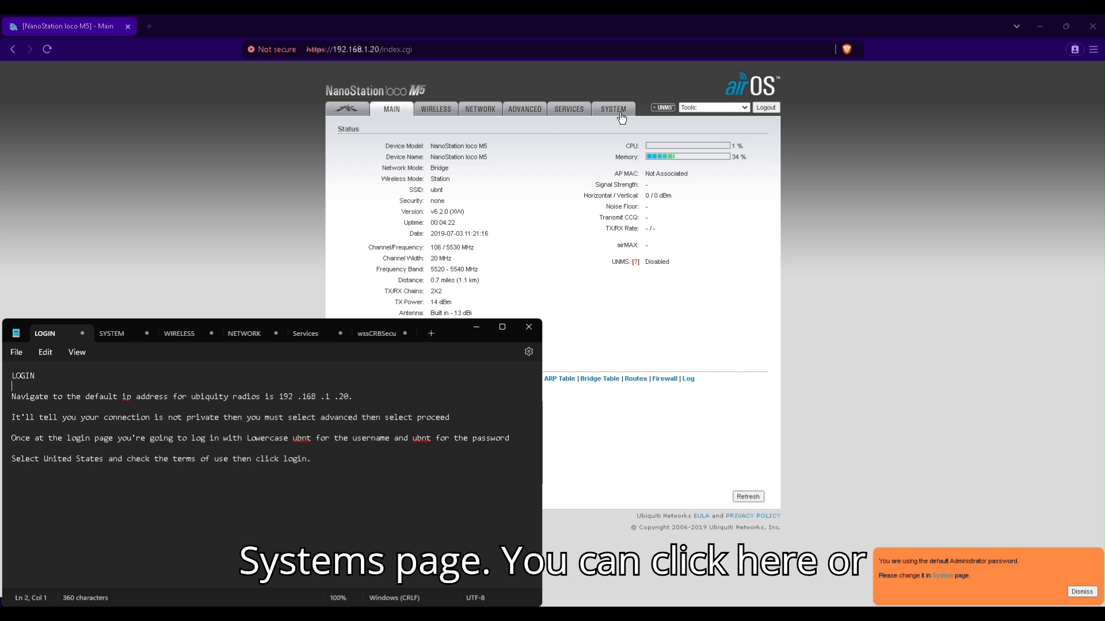
- Open the System page from the link in the default-password notice
click(942, 575)
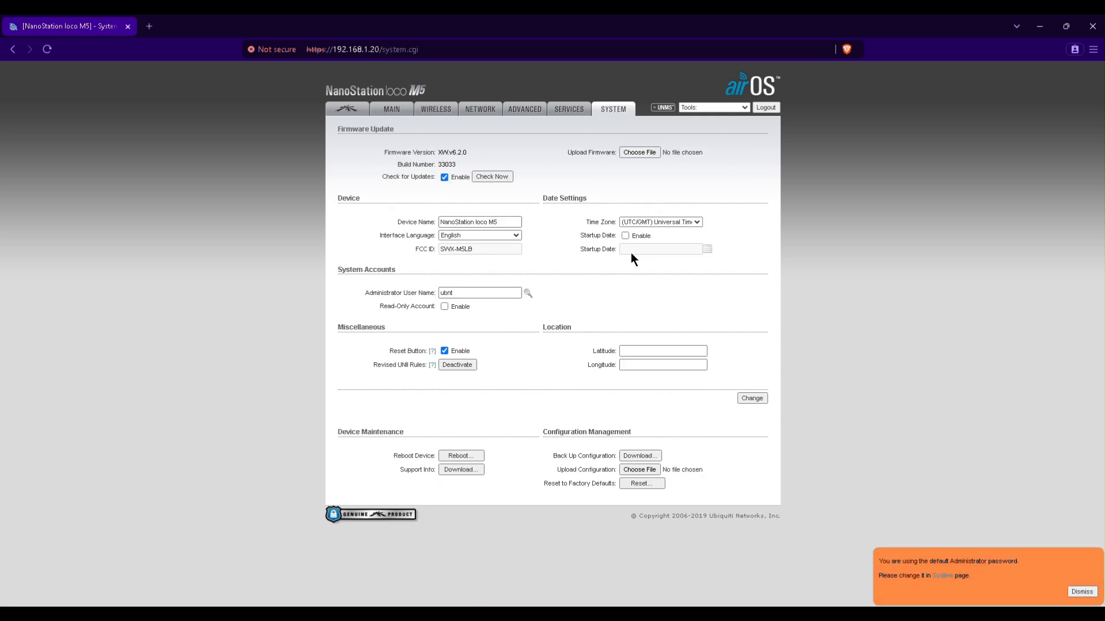
- Fill in the current administrator password, a new strong password, and its verification
click(527, 294)
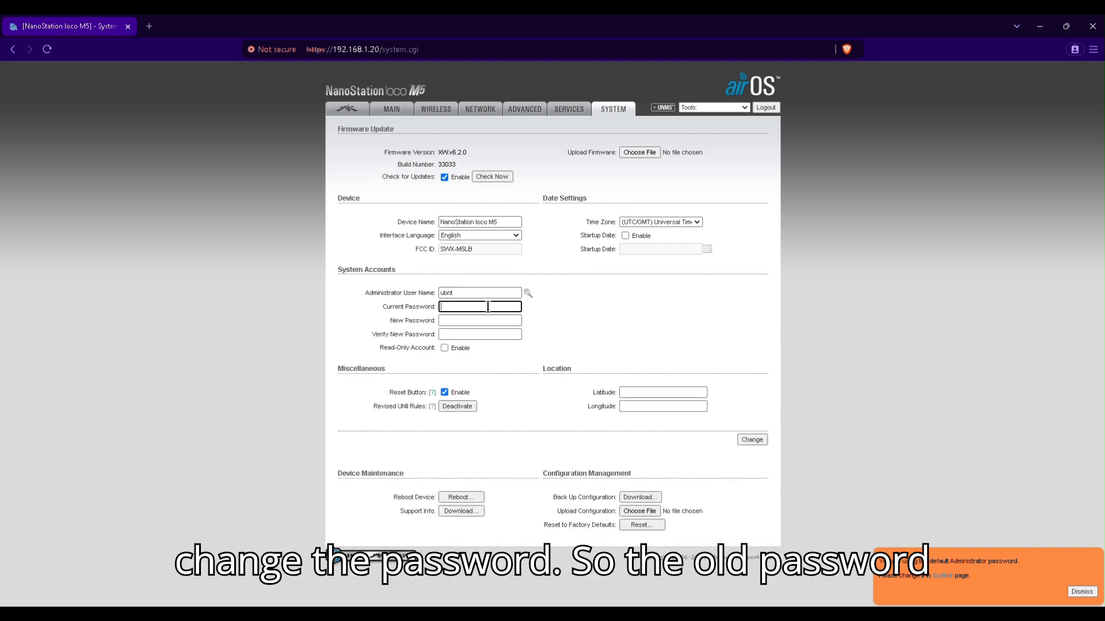
text(ubnt)
key(Tab)
text(•••••••••)
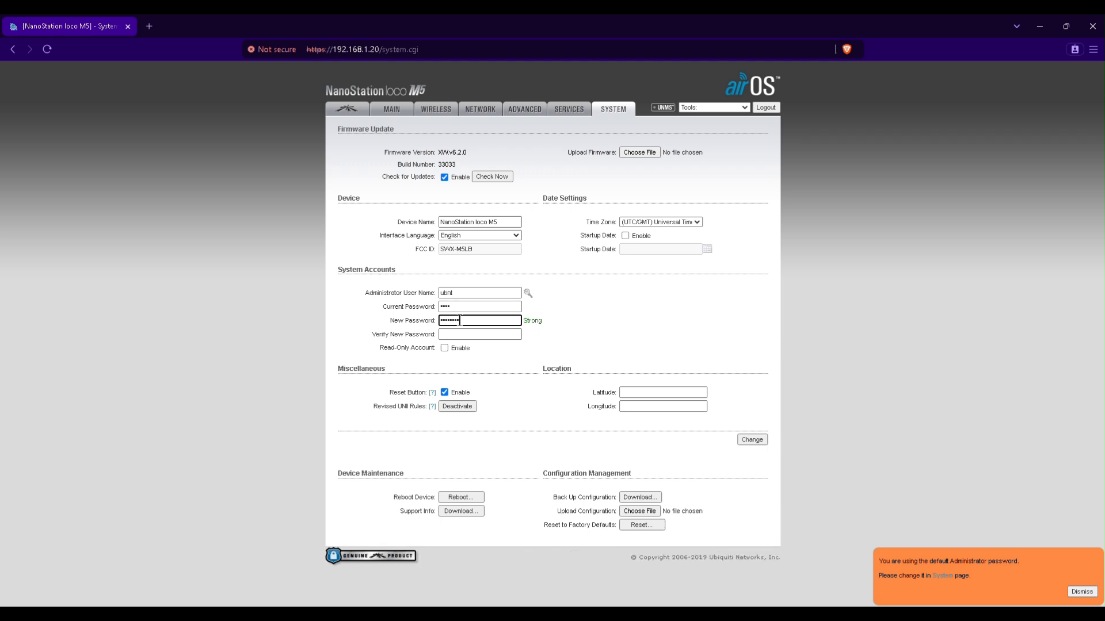
key(Tab)
text(••••••••••)
click(578, 333)
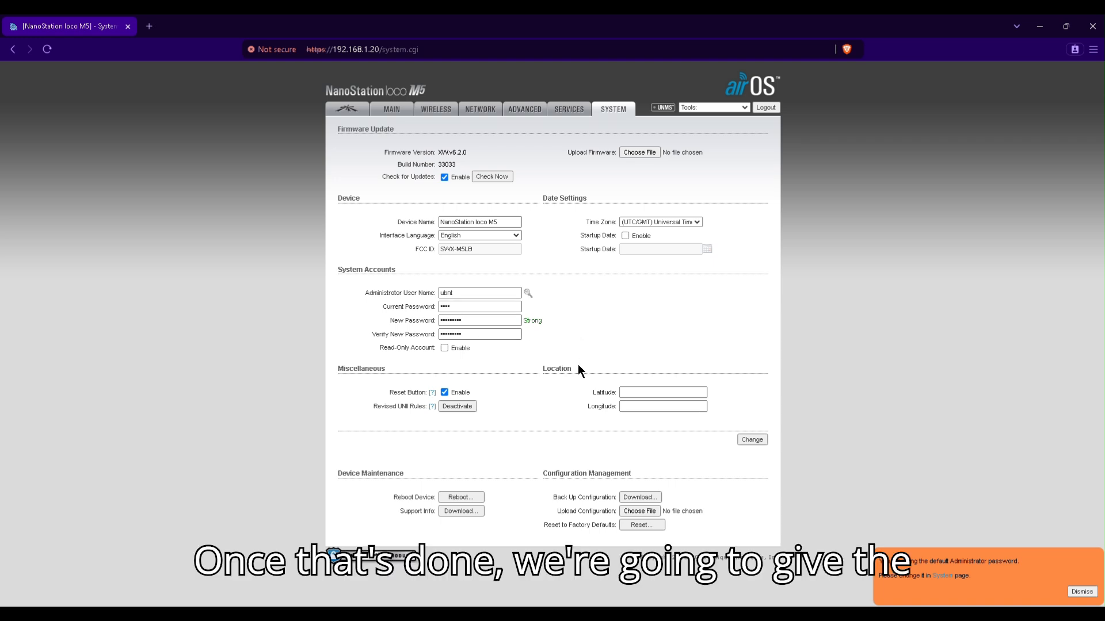
- Rename the device OFFICE AP, set time zone (GMT-08:00) Pacific Standard Time, and submit
triple_click(503, 221)
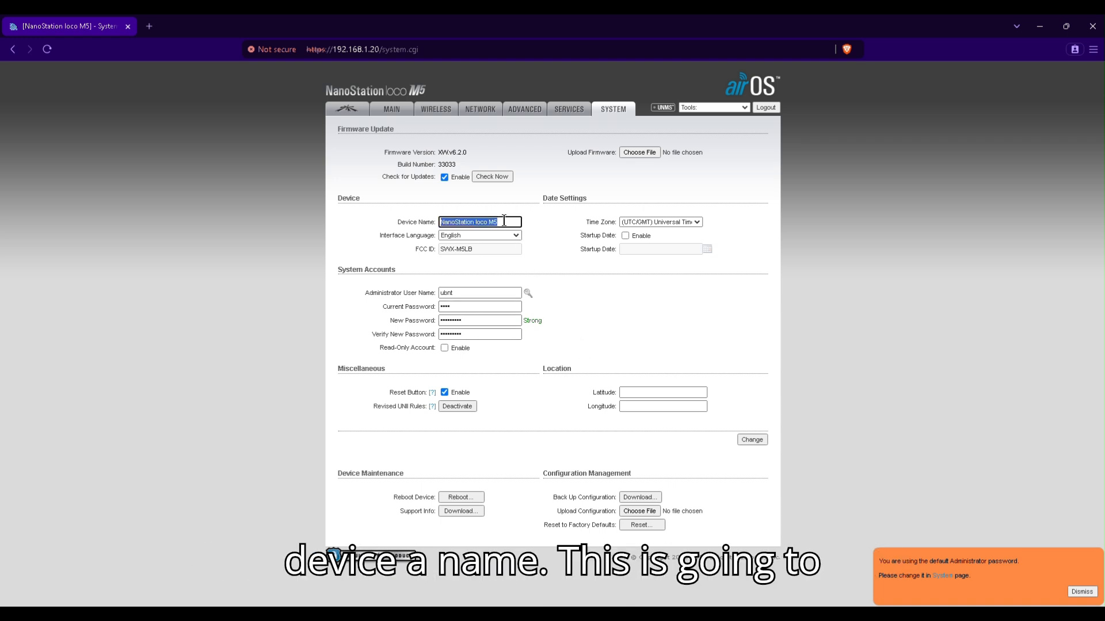
text(OFFICE AP)
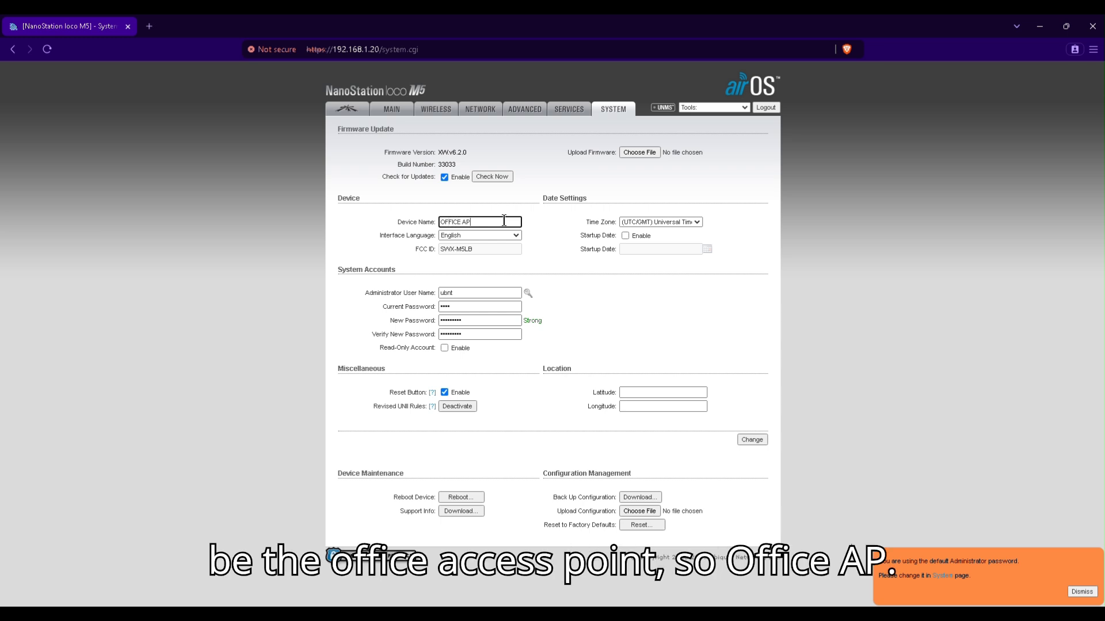
click(644, 222)
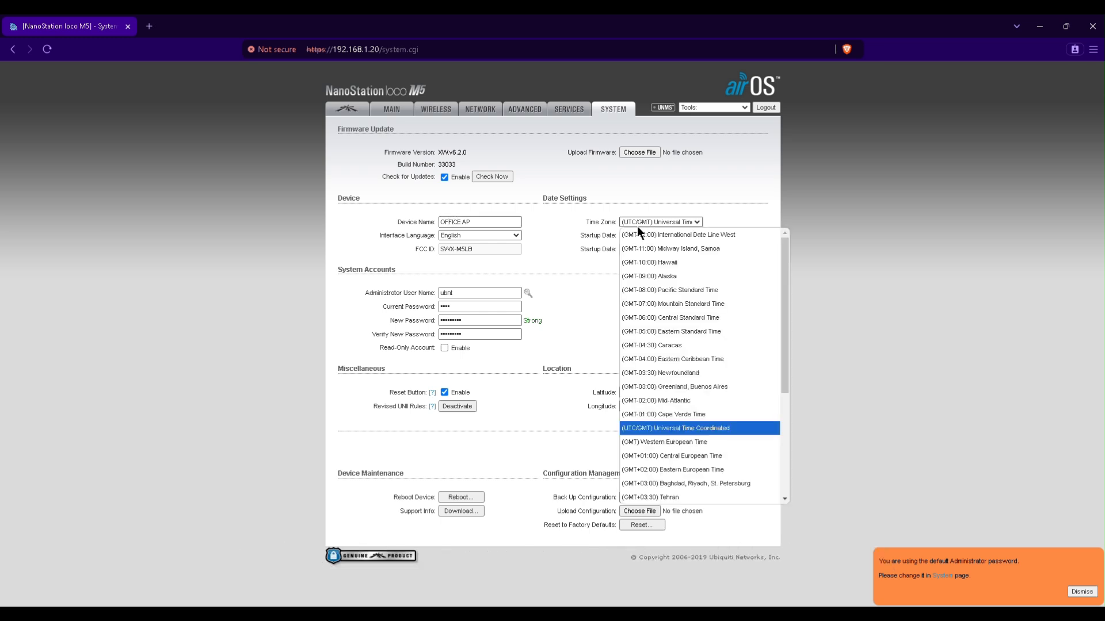
click(700, 289)
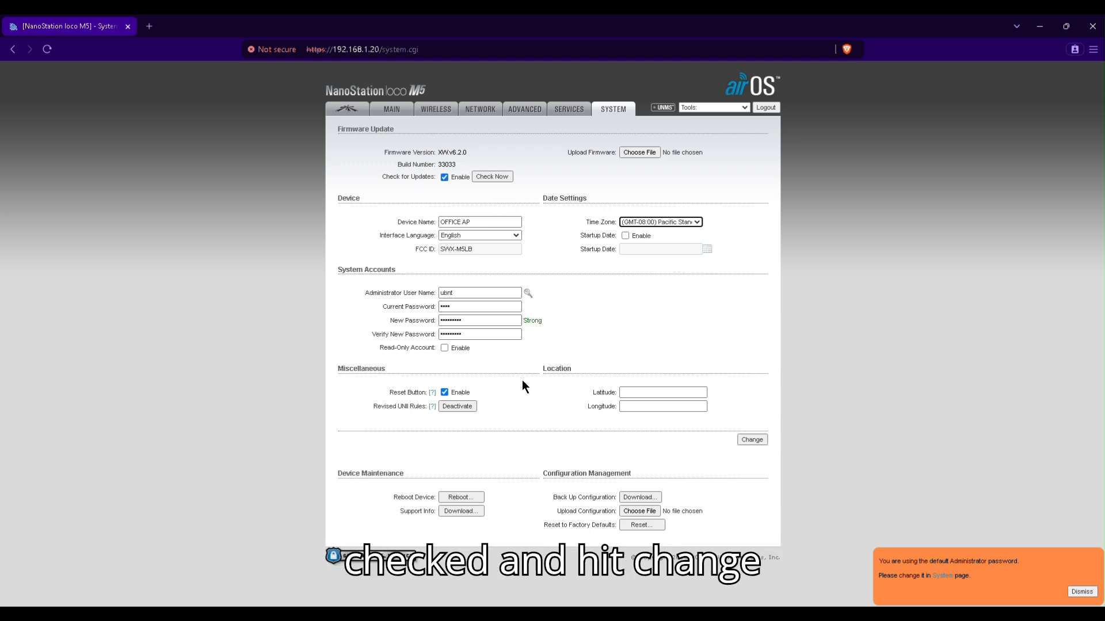
click(752, 439)
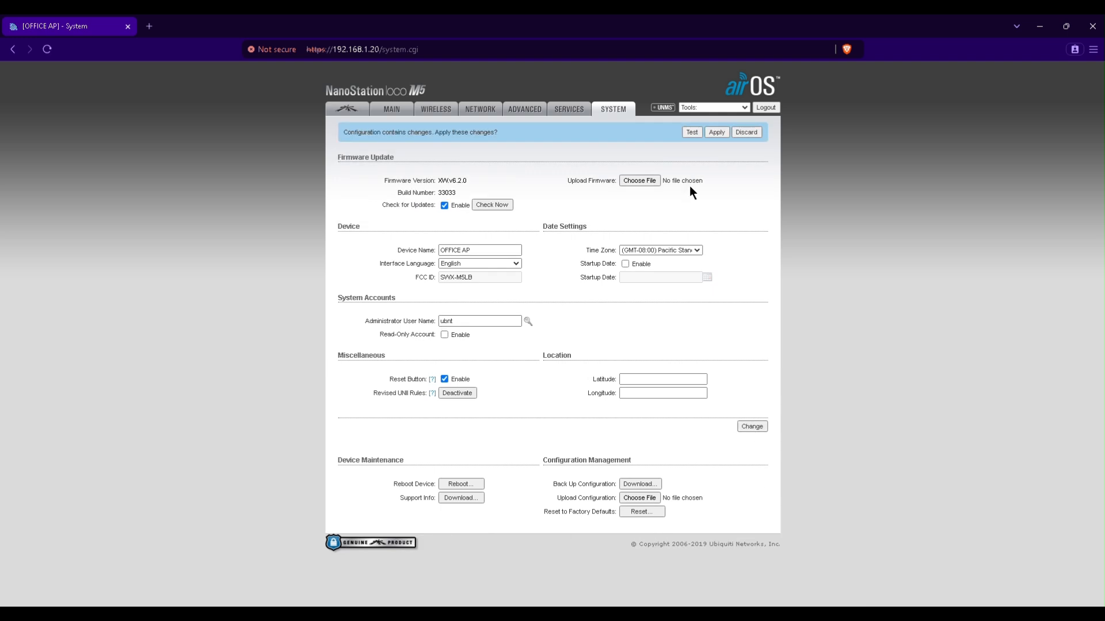
- Apply the pending system changes and go to the Wireless settings page
click(716, 132)
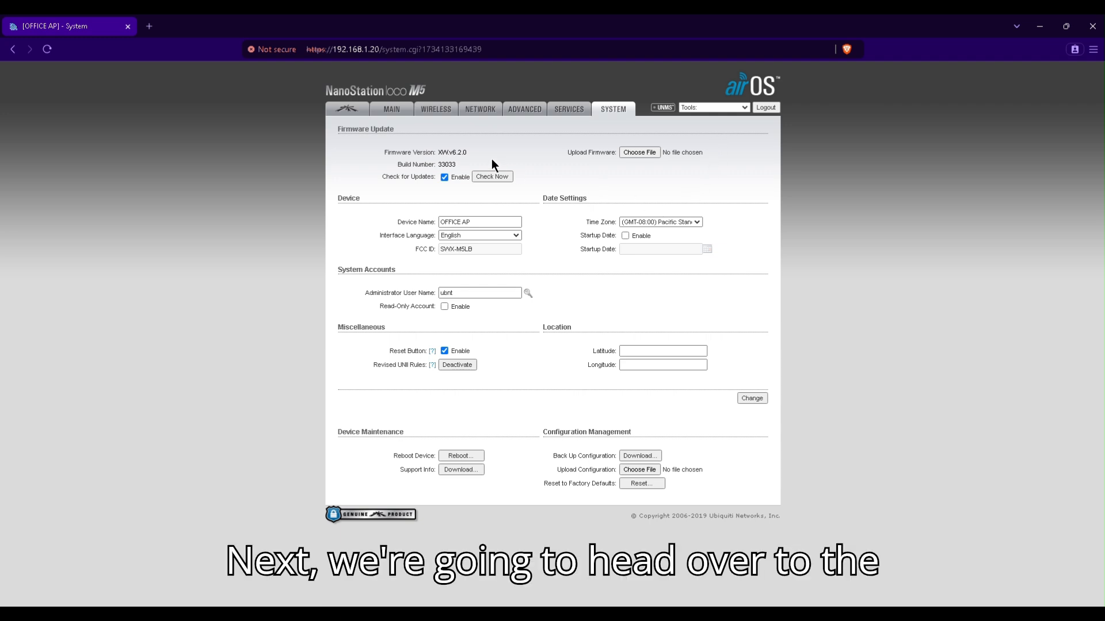
click(437, 111)
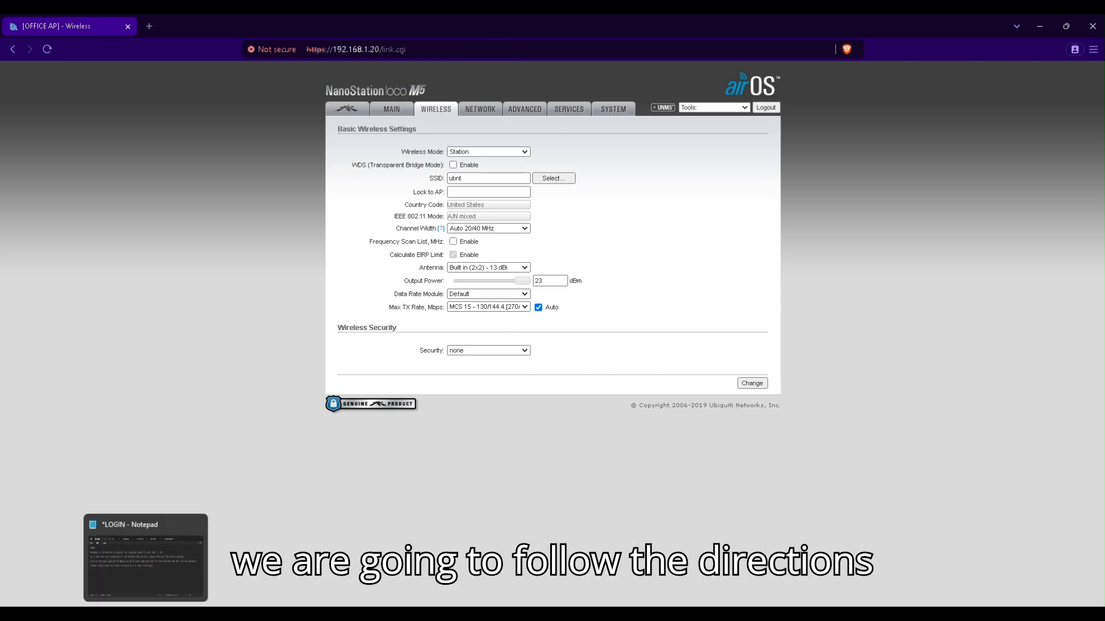
- Review the System and Wireless notes, then set Wireless Mode to Access Point
click(140, 615)
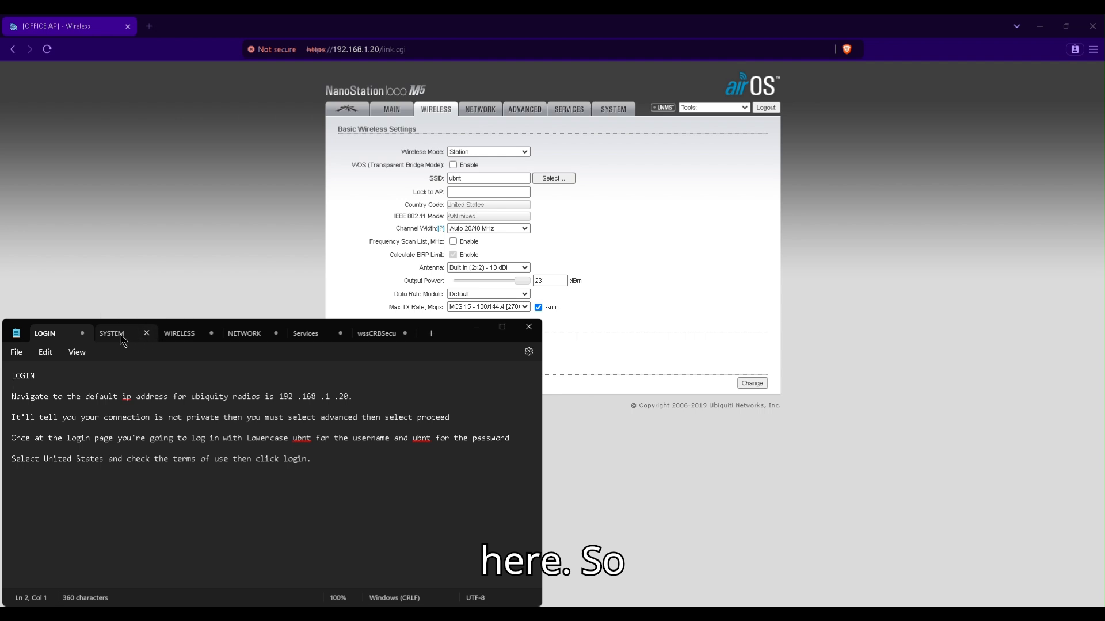
click(154, 338)
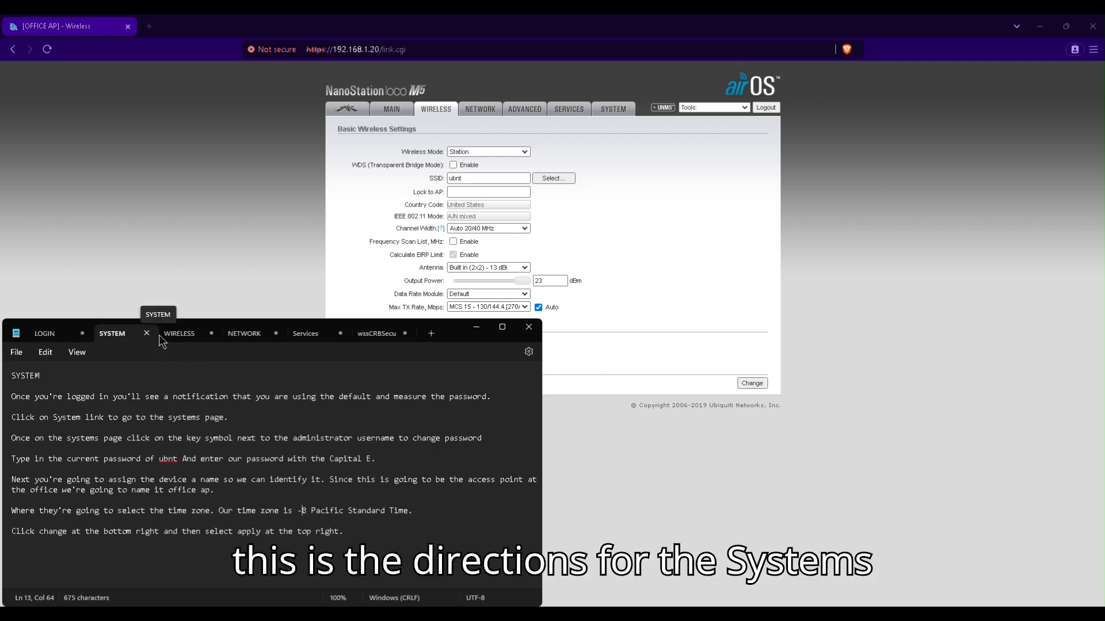
click(183, 339)
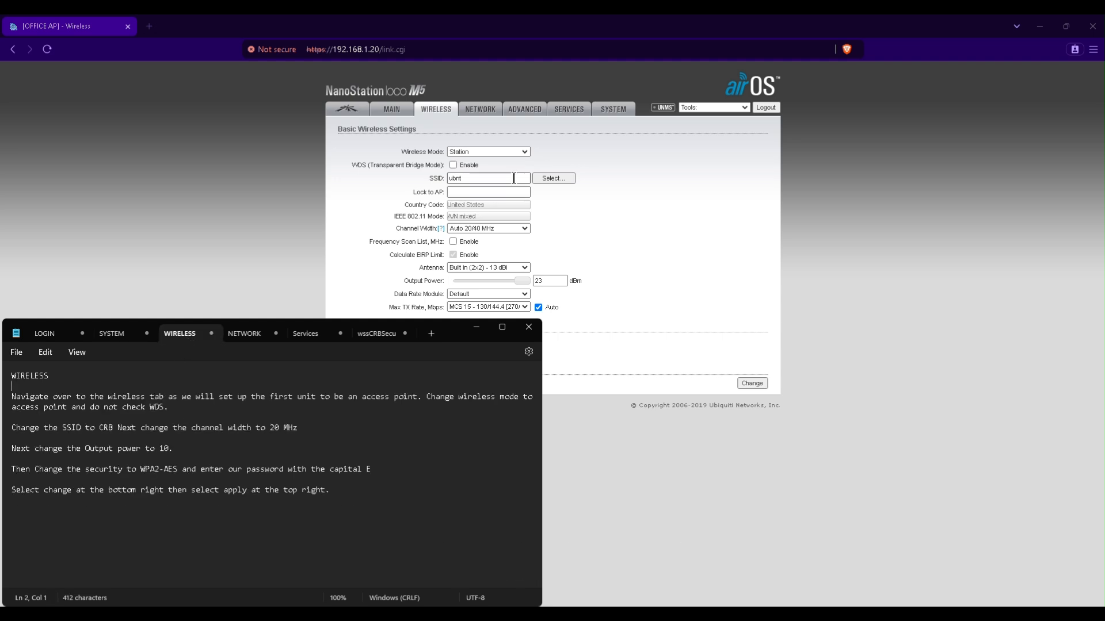
click(513, 151)
click(504, 181)
- Change the SSID to CRB and the channel width to 20 MHz
double_click(474, 179)
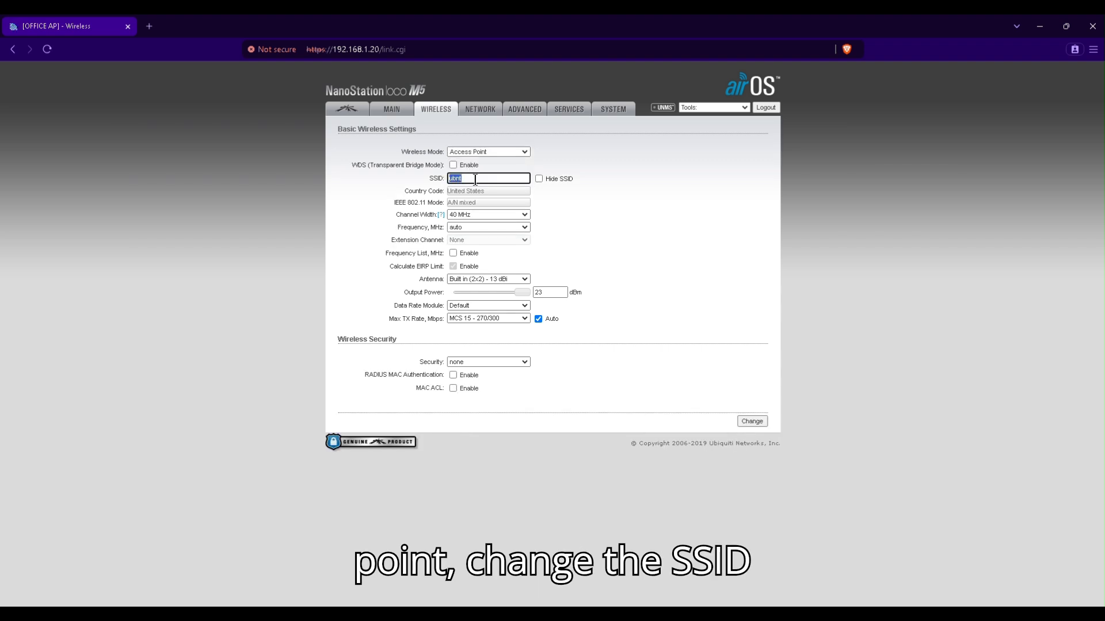
text(CRB)
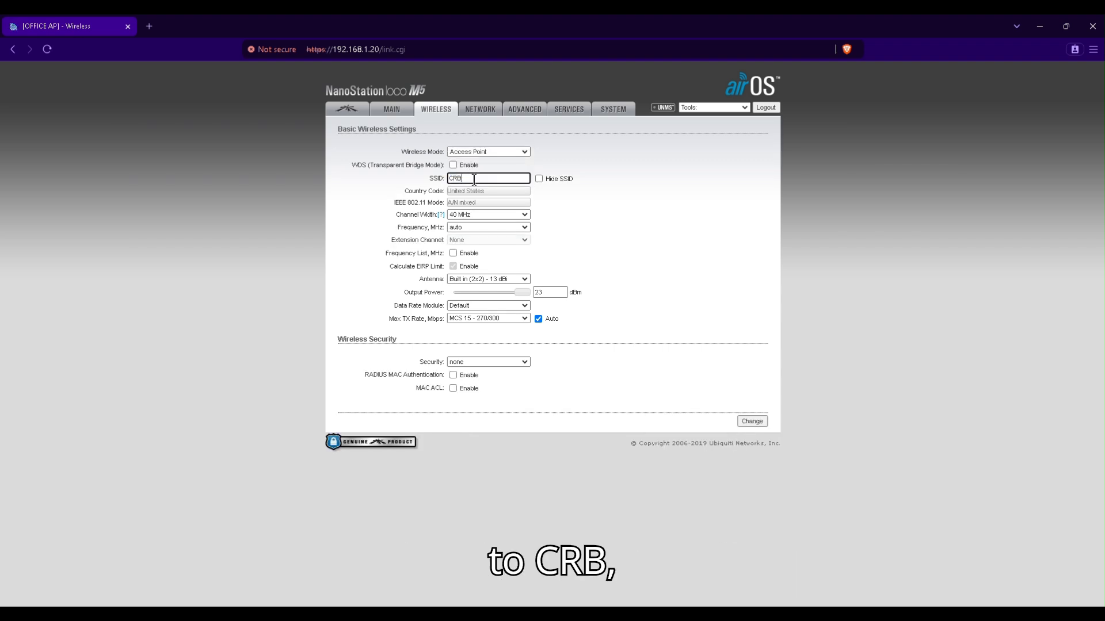
click(471, 215)
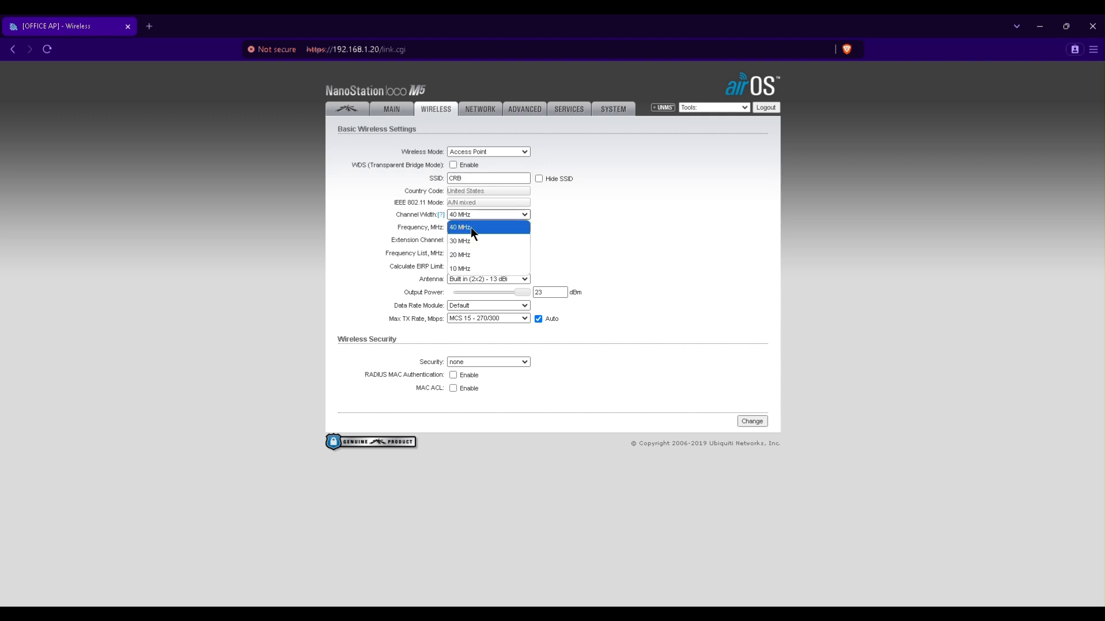
click(474, 257)
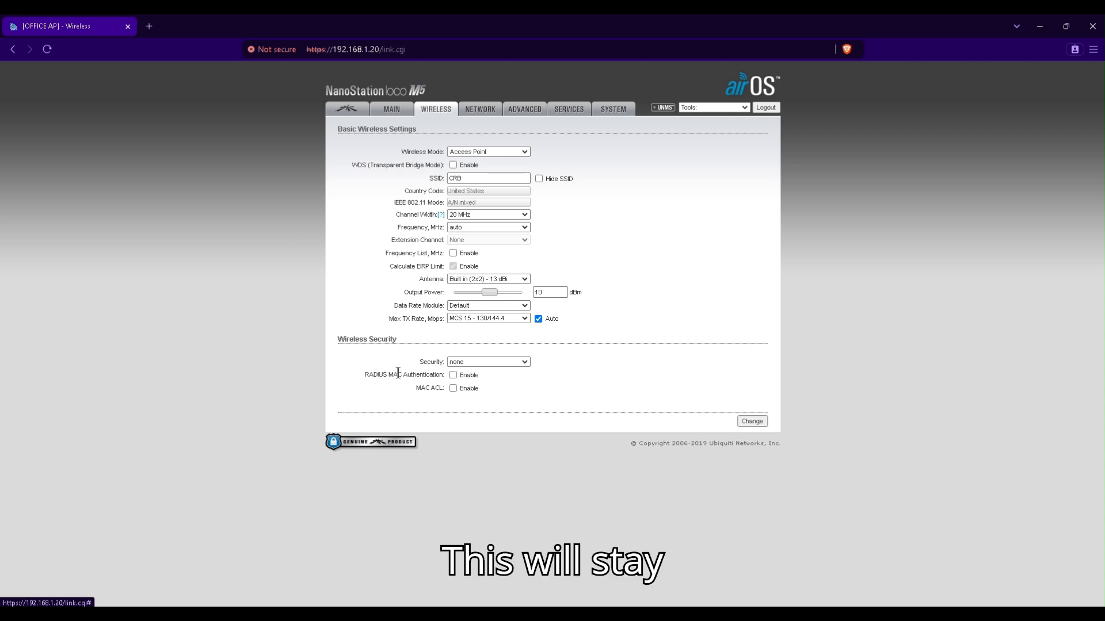
- Set WPA2-AES security with a pre-shared key and save the wireless settings
click(515, 360)
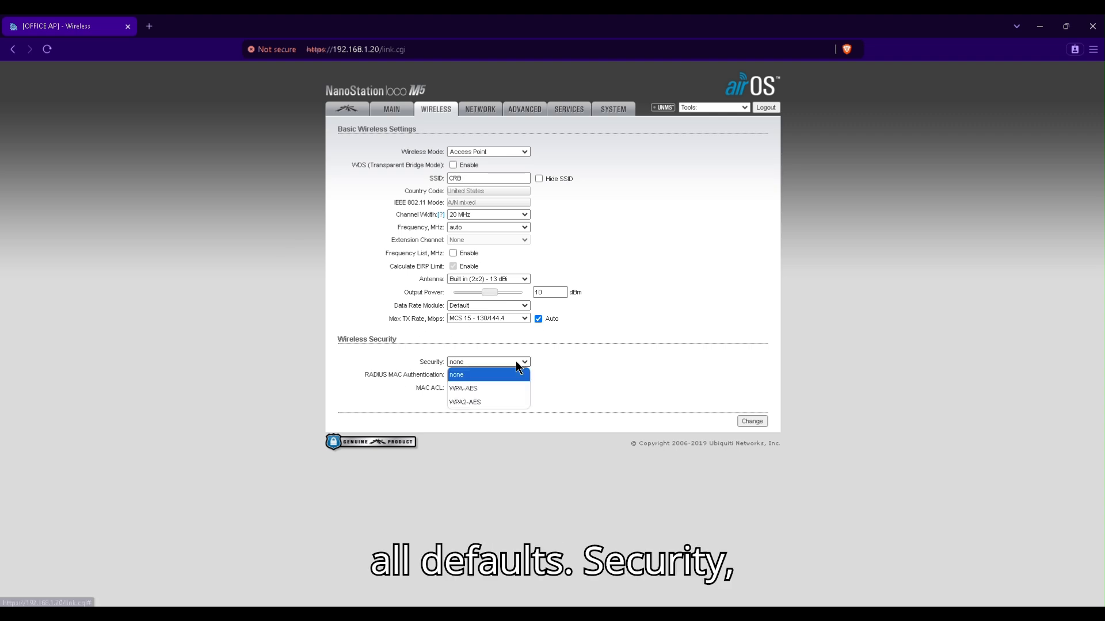
click(506, 402)
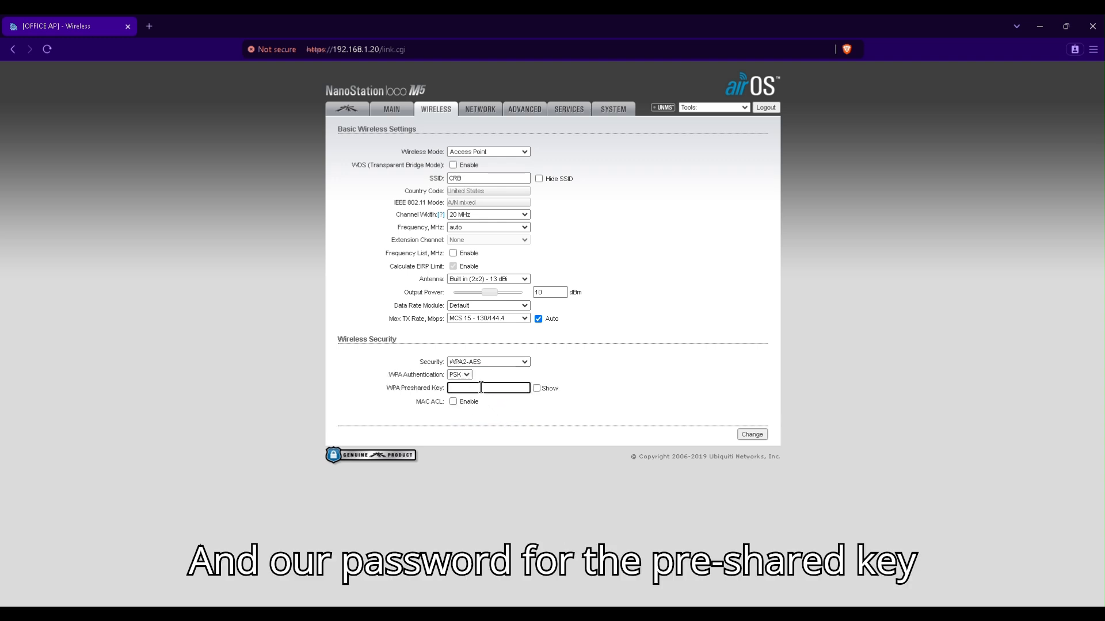
text(•••)
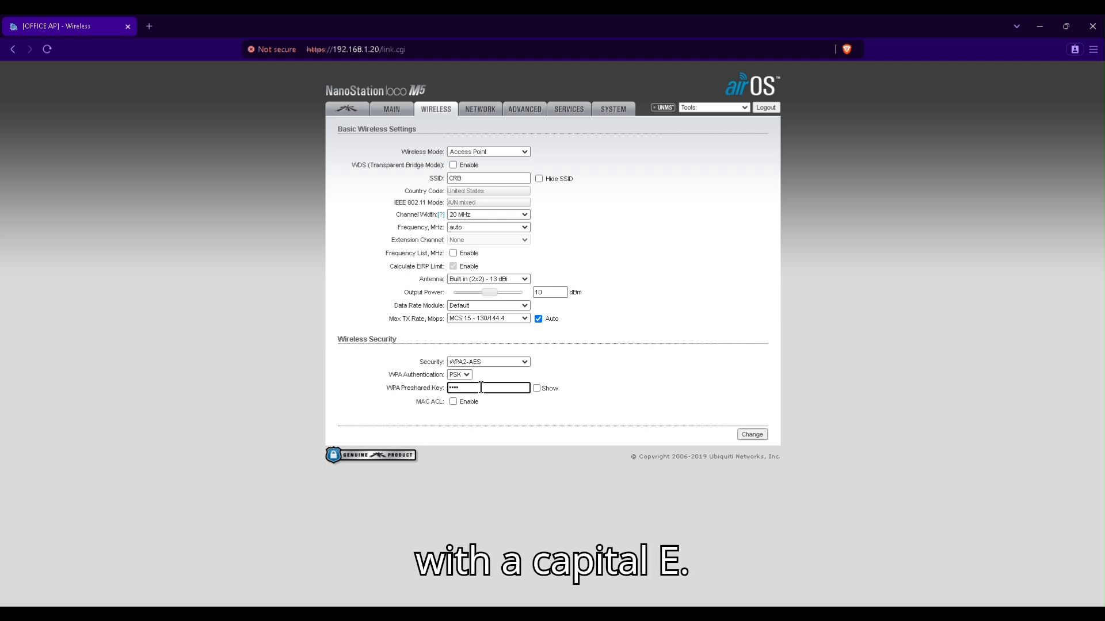
text(•••••)
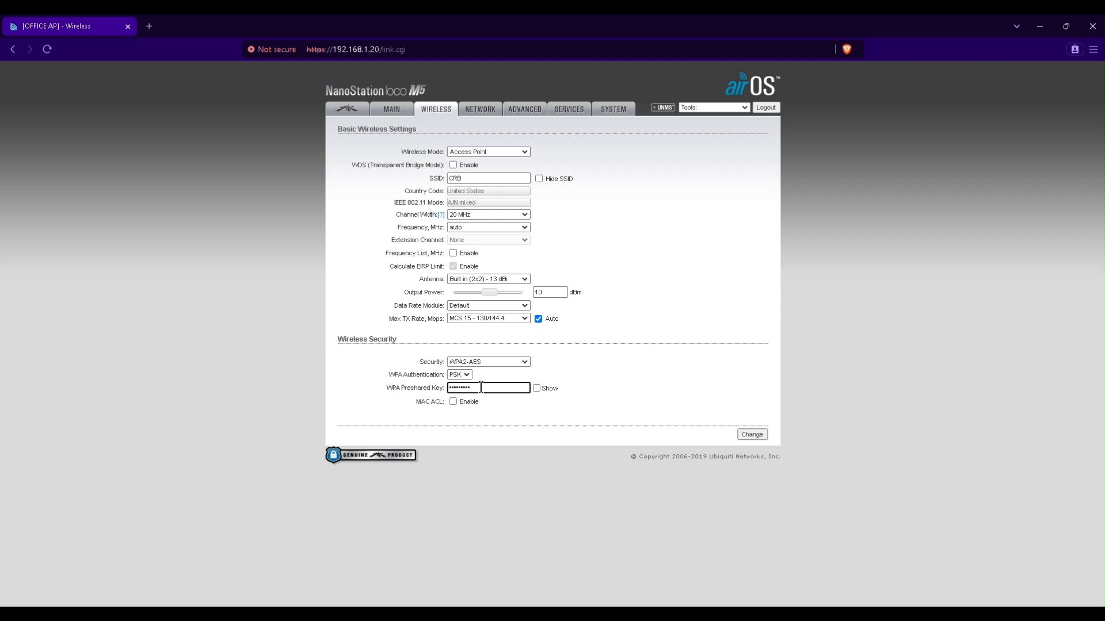
click(752, 435)
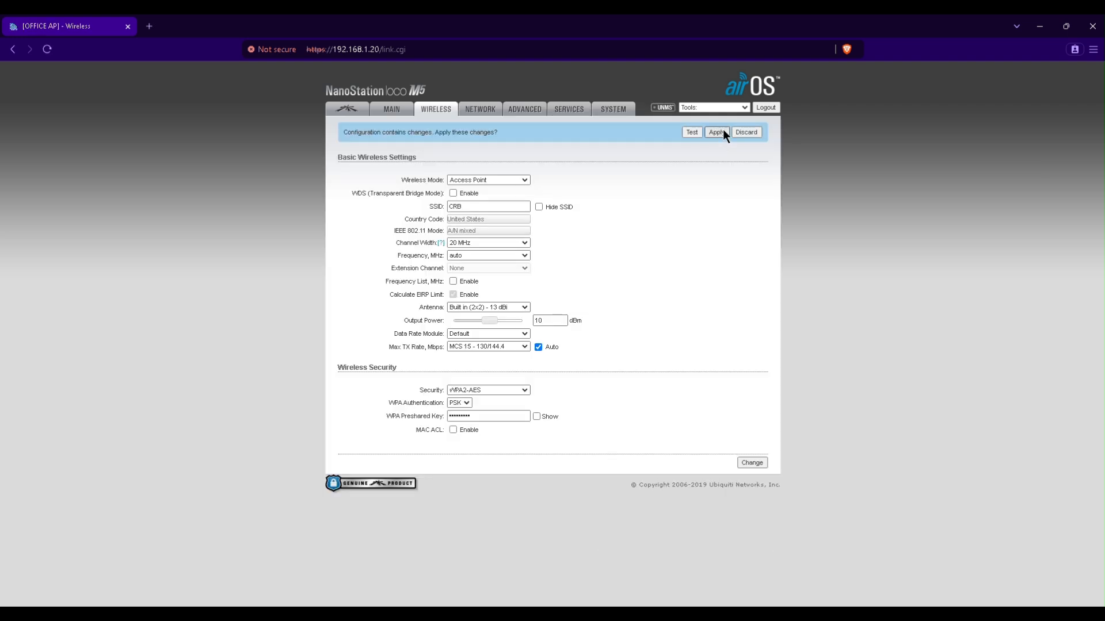
- Apply the wireless changes and review the NETWORK notes on management IP and DNS
click(717, 132)
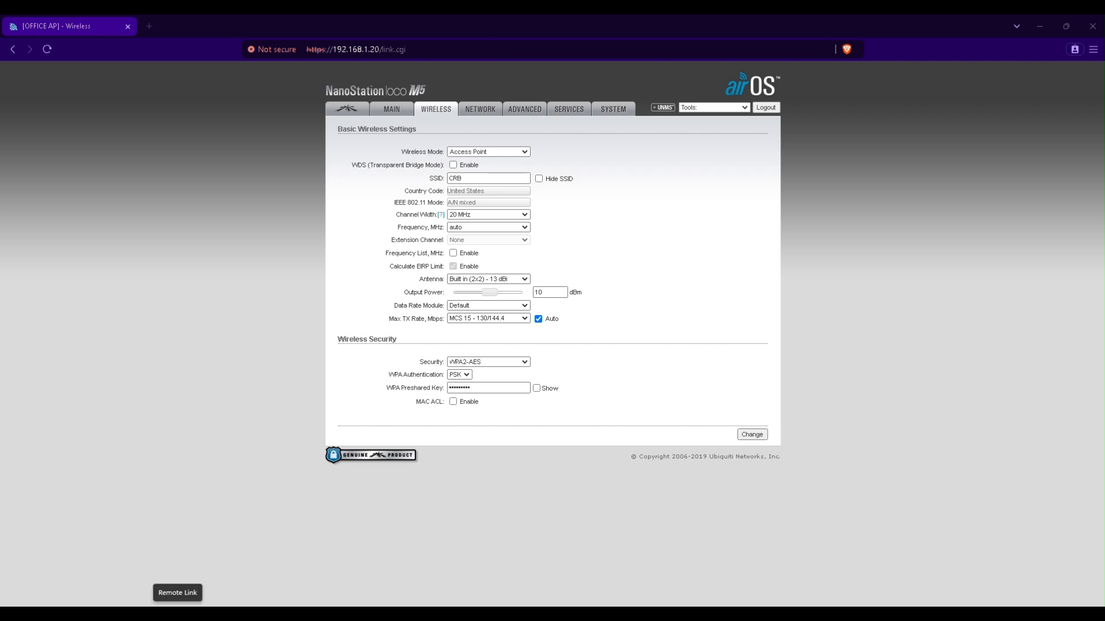
click(145, 613)
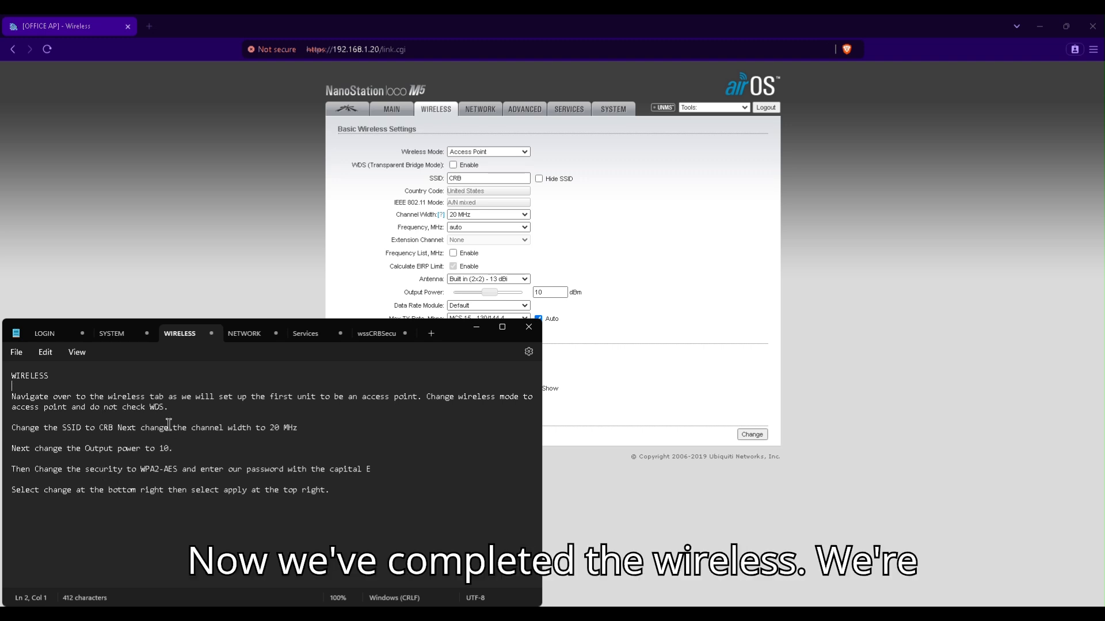
click(241, 335)
scroll(280, 425, down, 1)
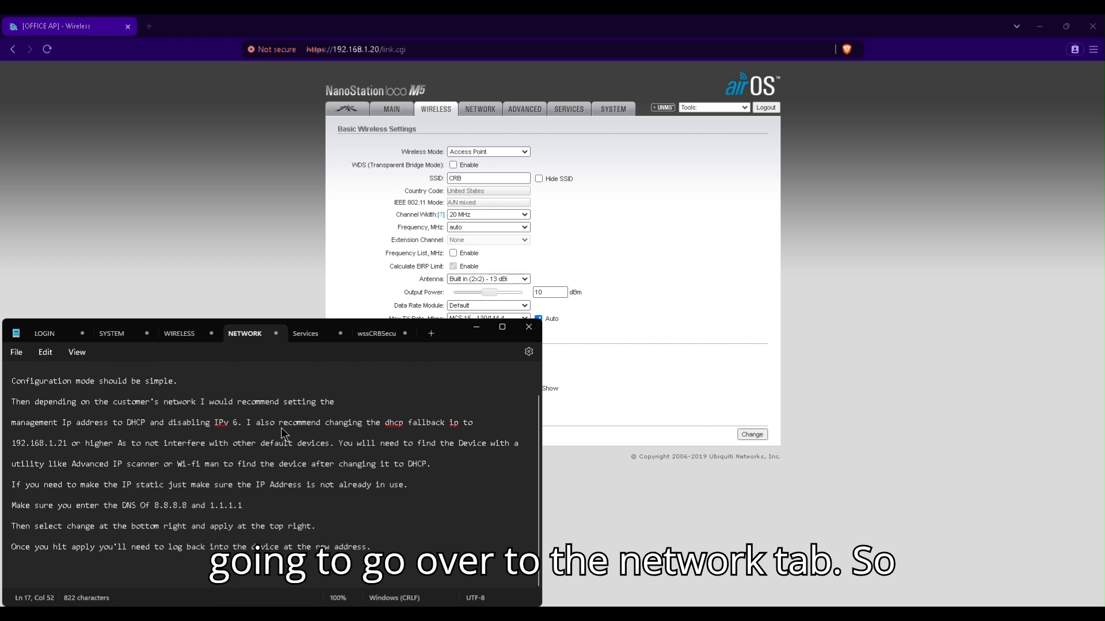
scroll(282, 432, up, 1)
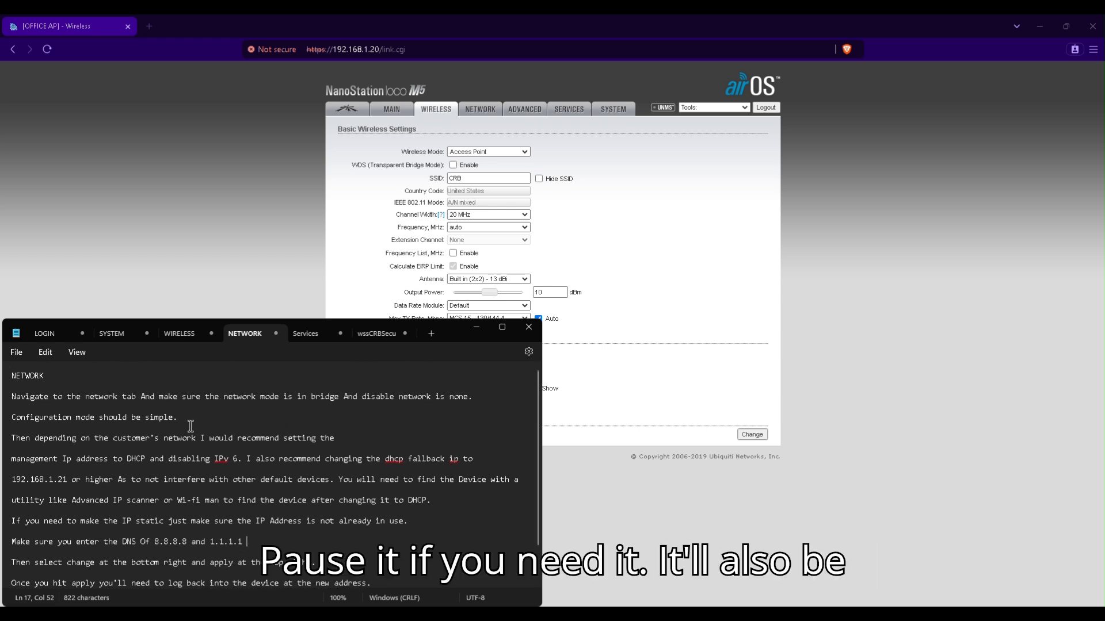
- Switch the management network to Static with IP address 192.168.1.21
click(483, 108)
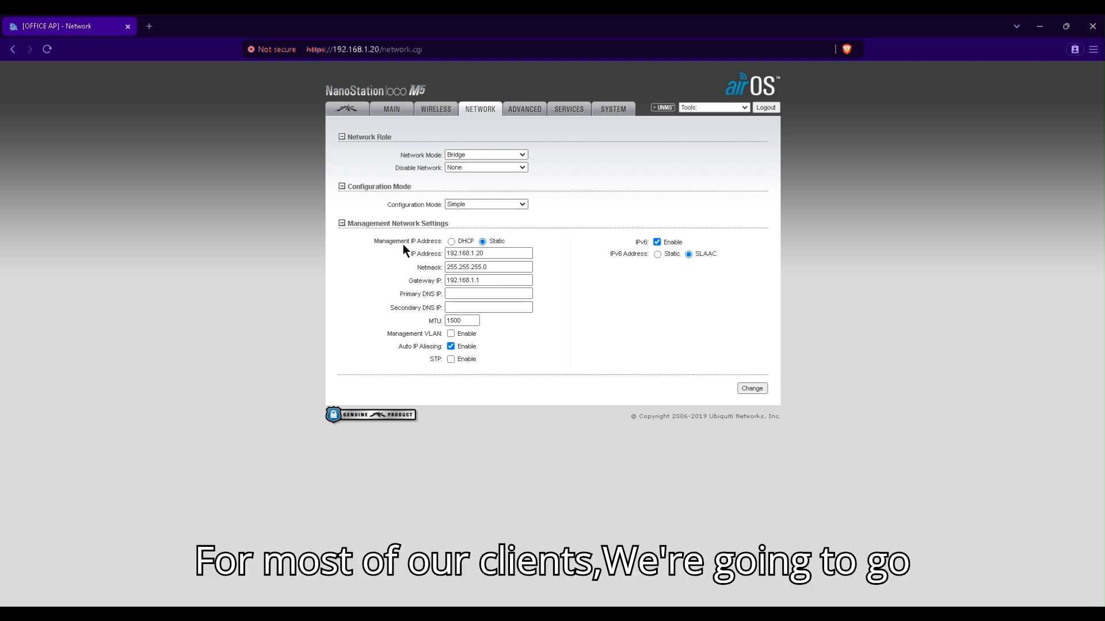
click(451, 242)
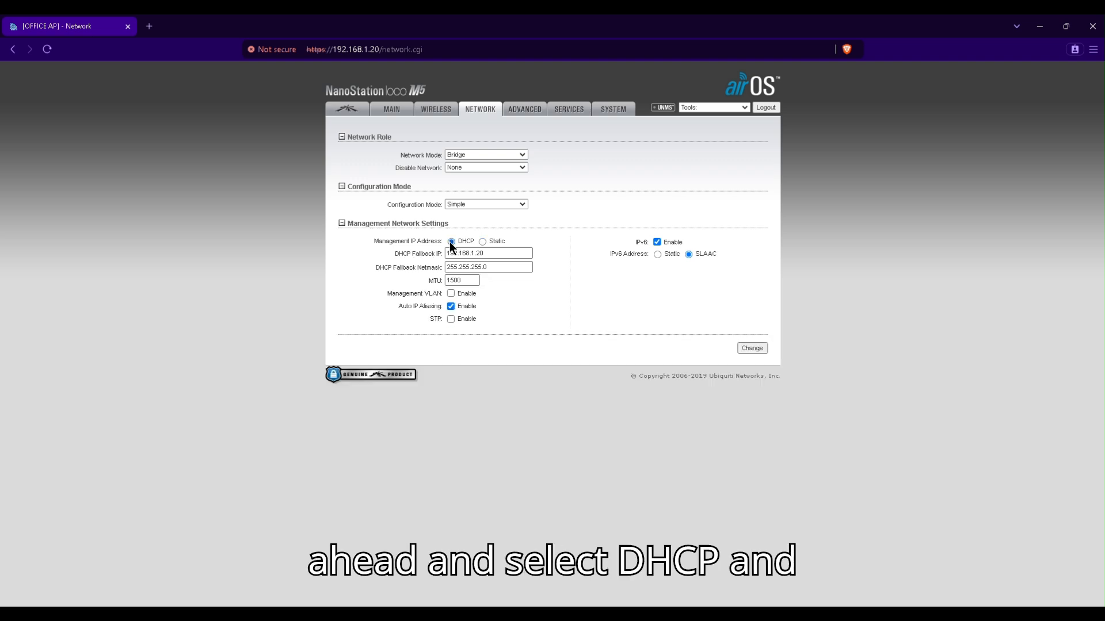
click(493, 252)
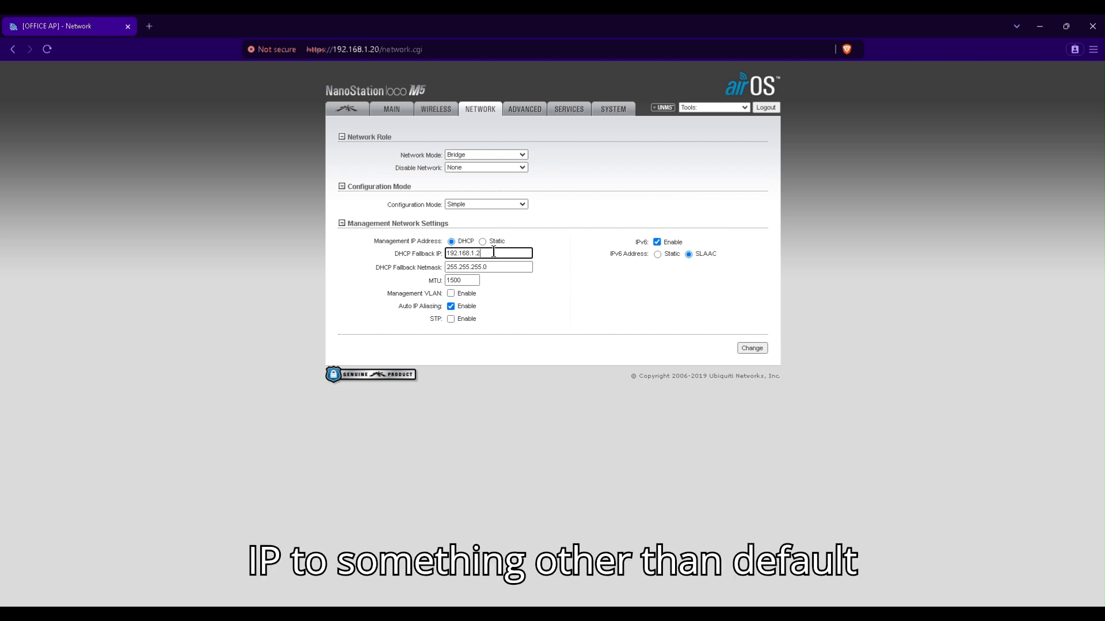
text(1)
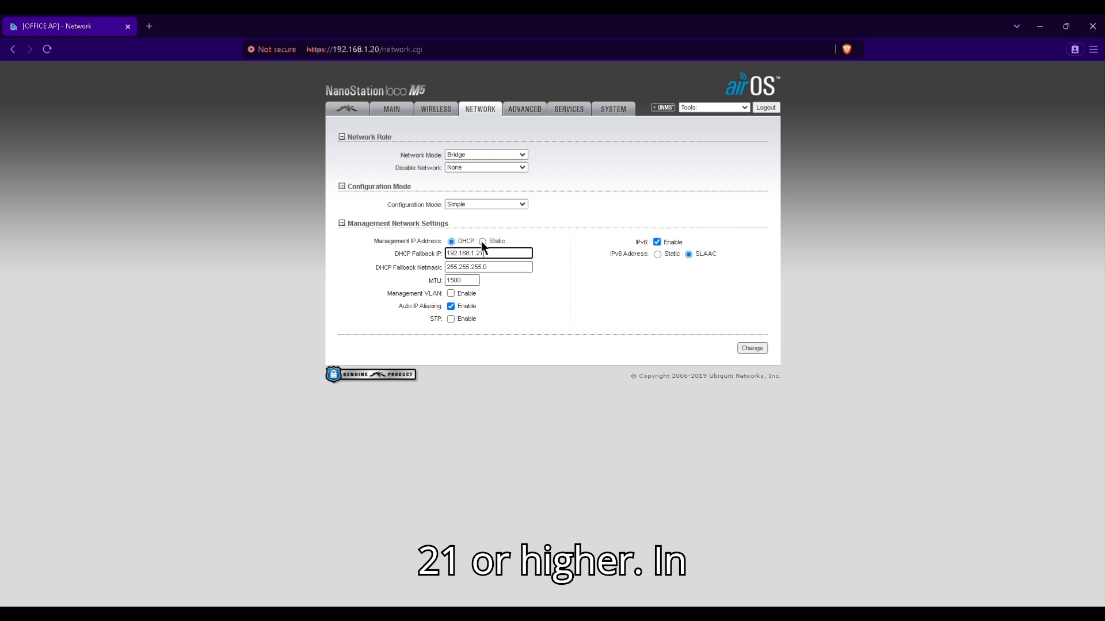
click(482, 241)
click(490, 254)
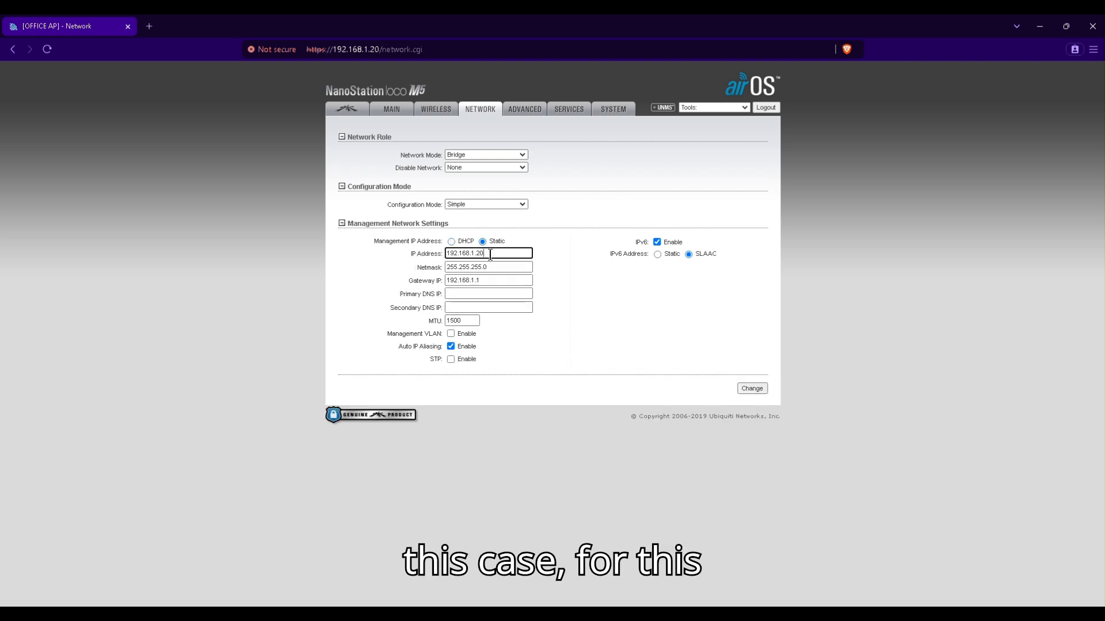
key(BackSpace)
text(1)
- Set DNS servers 8.8.8.8 and 1.1.1.1, leave IPv6 off, then save and apply the network settings
click(490, 293)
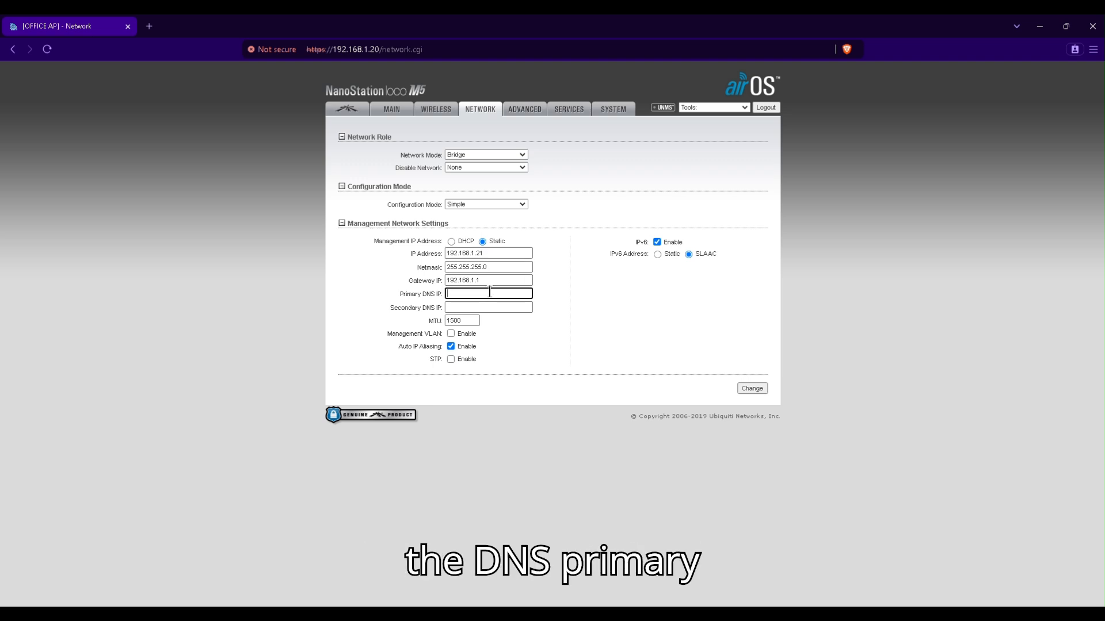
text(8.8.8.8)
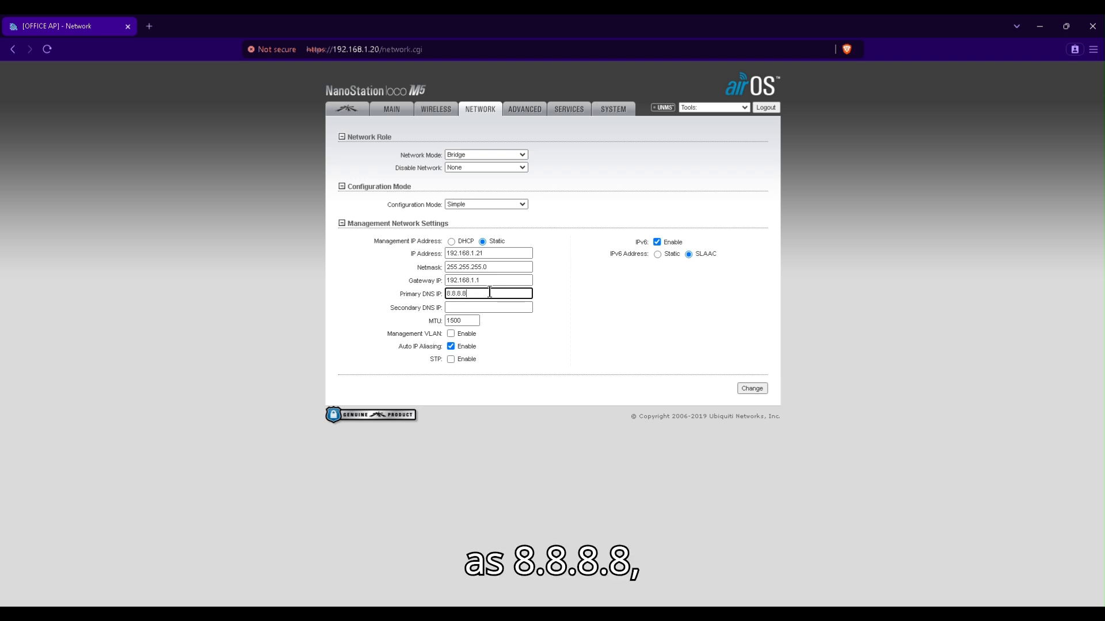
key(Tab)
text(1.1.1.1)
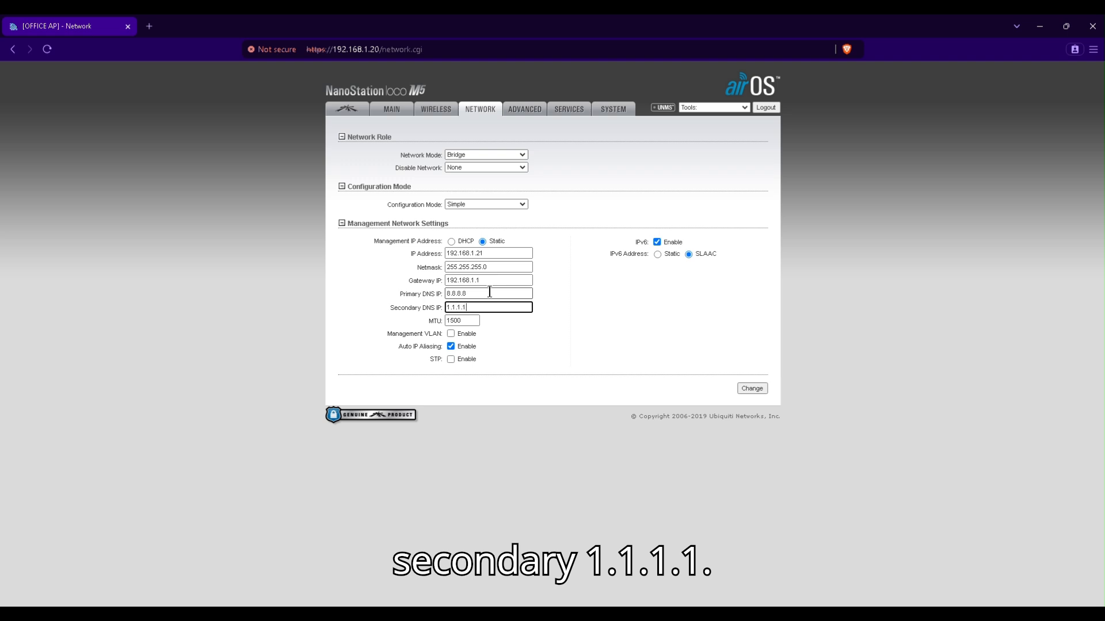
click(658, 241)
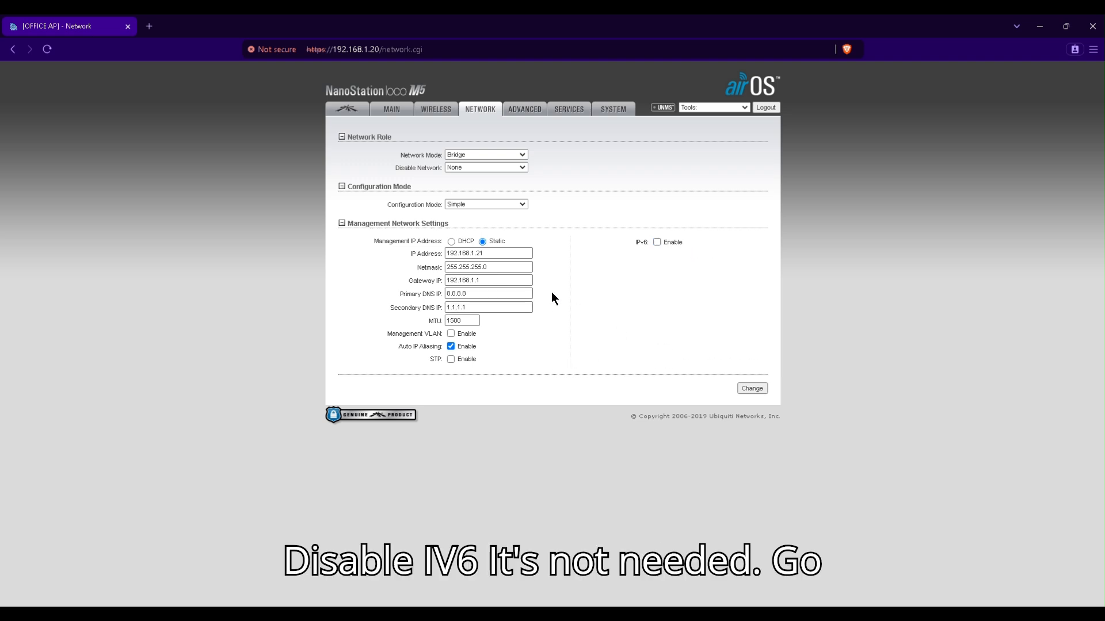
click(755, 387)
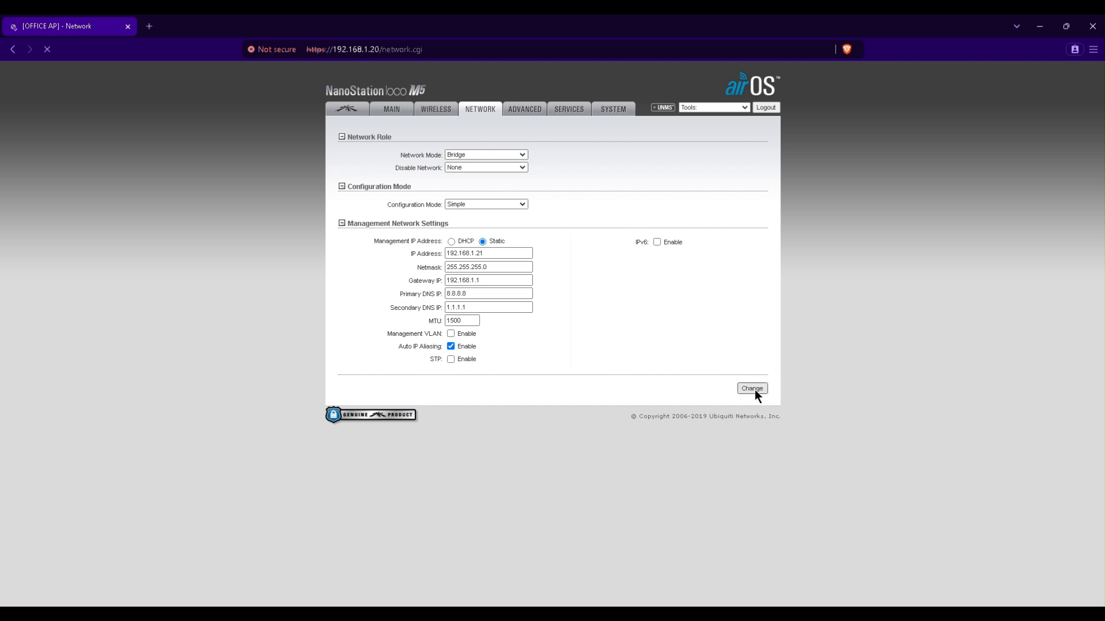
click(717, 132)
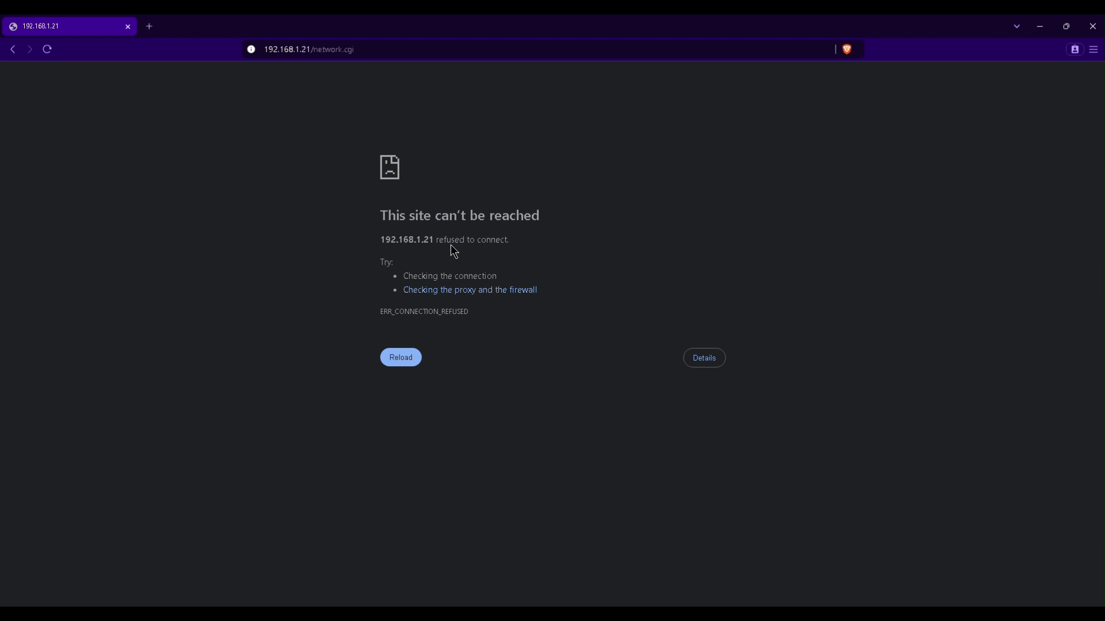
key(F5)
click(492, 33)
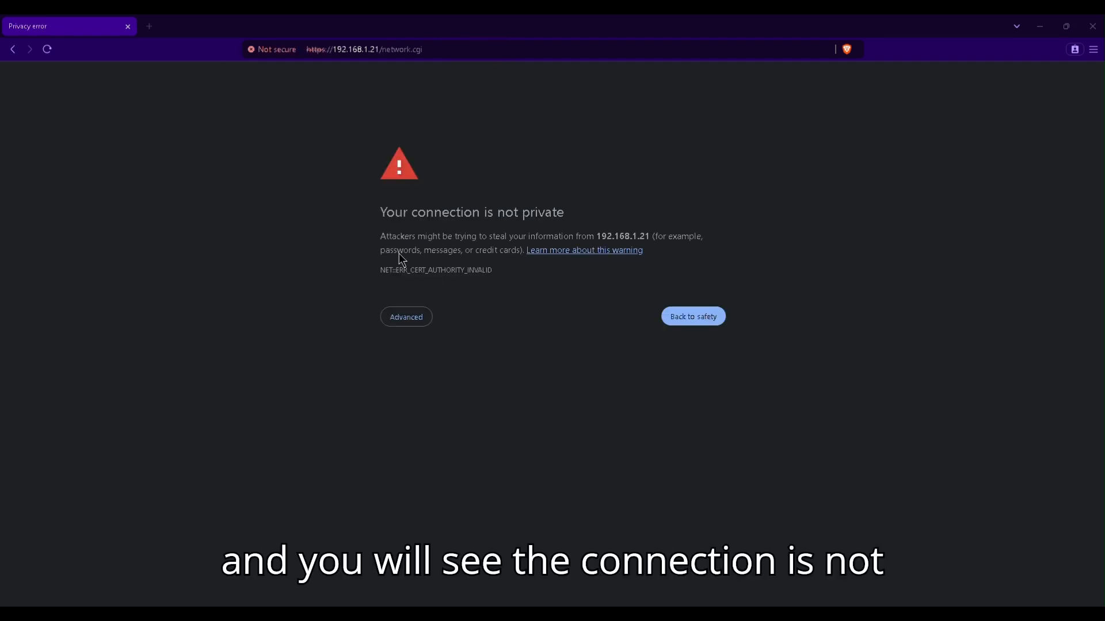
click(405, 320)
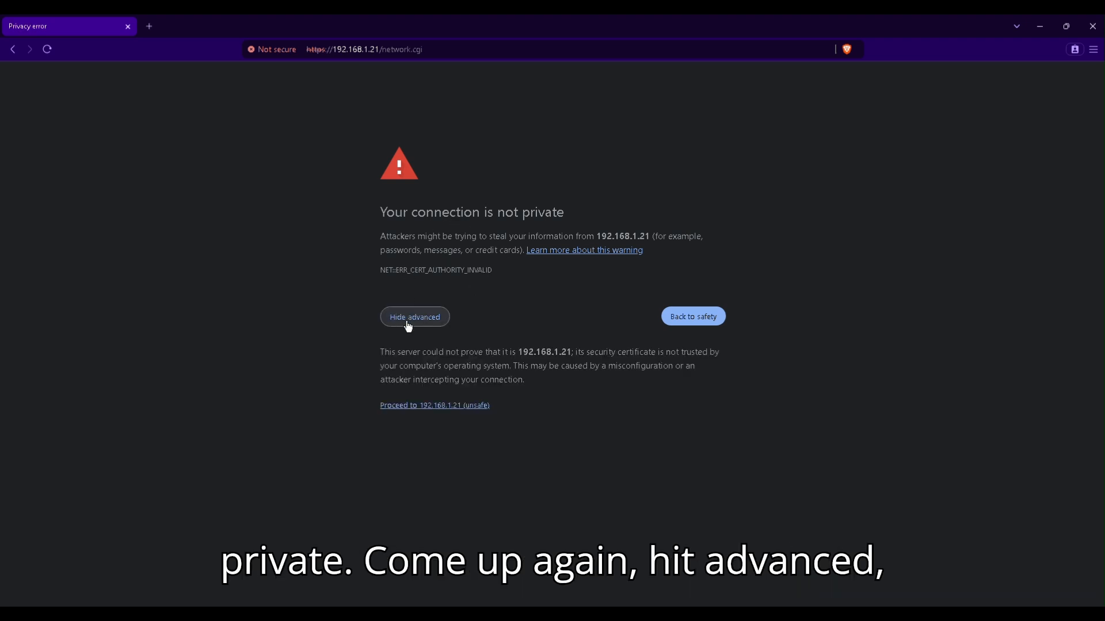
click(432, 407)
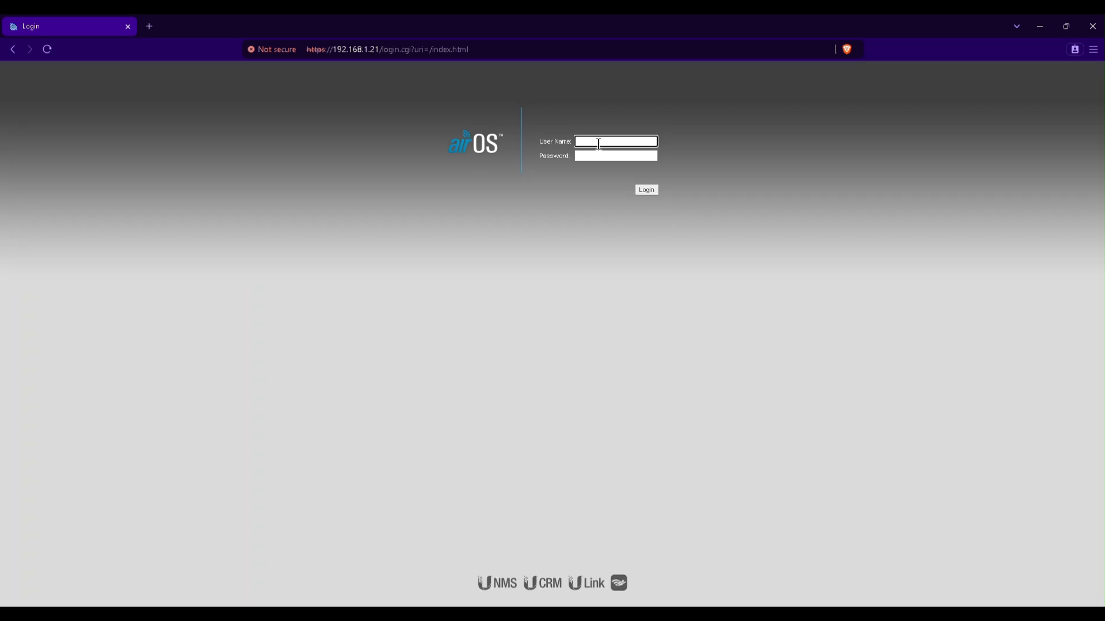
- Log in as ubnt with the device password and view the Wireless settings page
text(ubnt)
key(Tab)
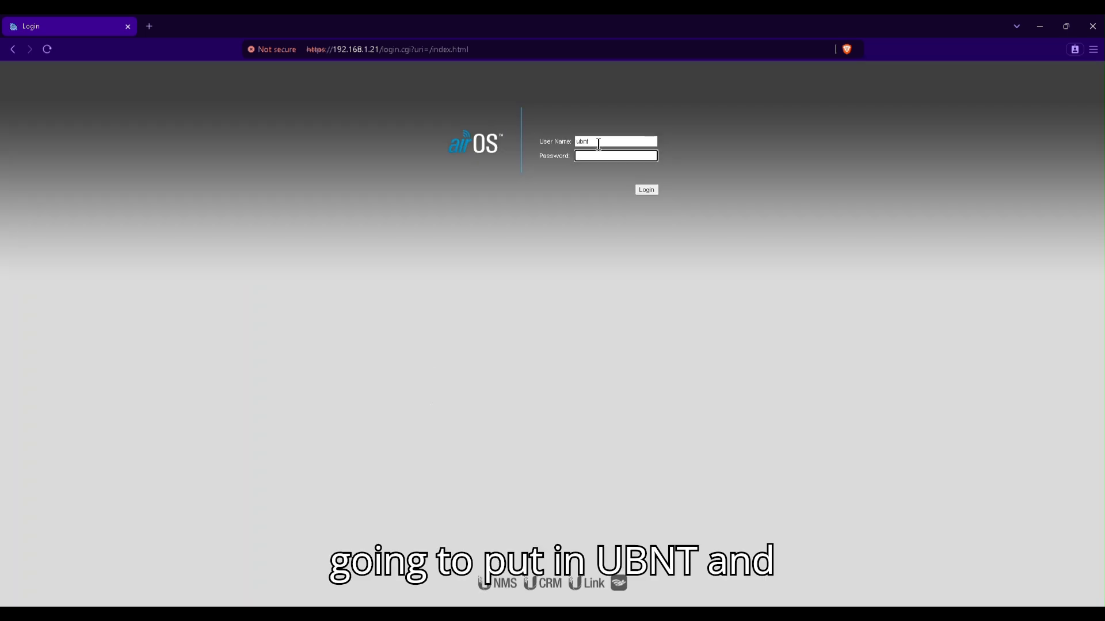
text(••••••••)
click(646, 190)
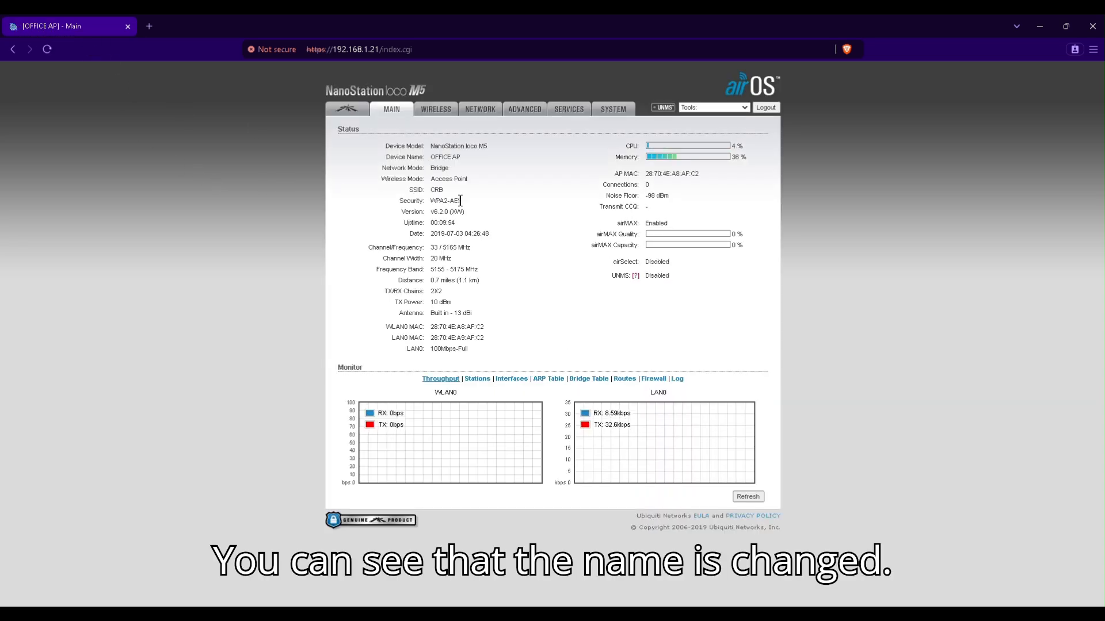
click(443, 111)
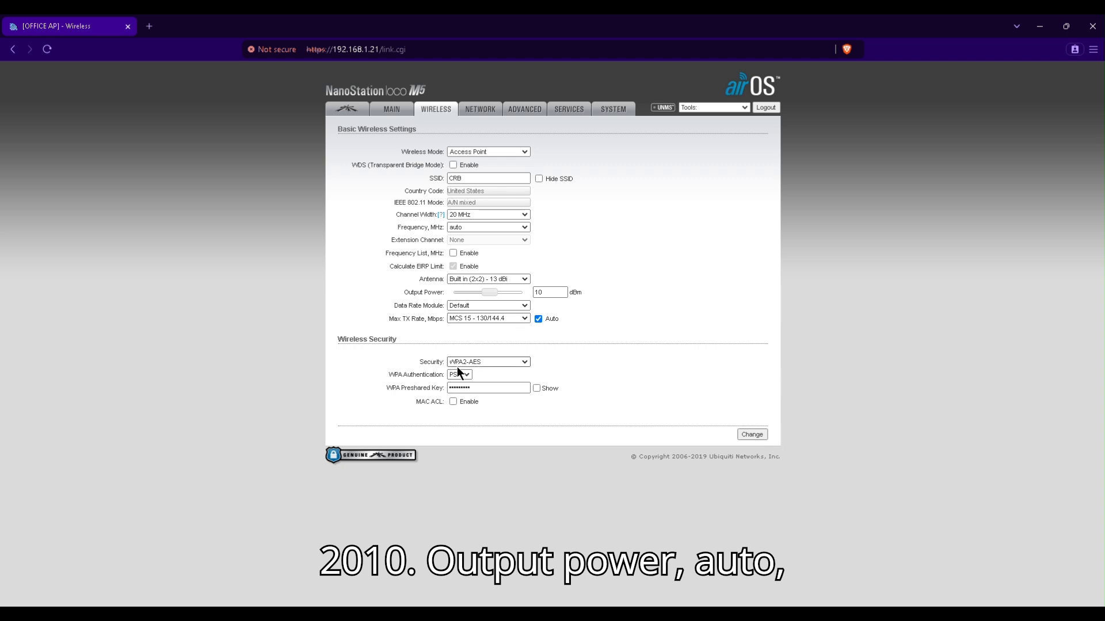
- Check the Network and Advanced pages, ending on the Services page
click(474, 110)
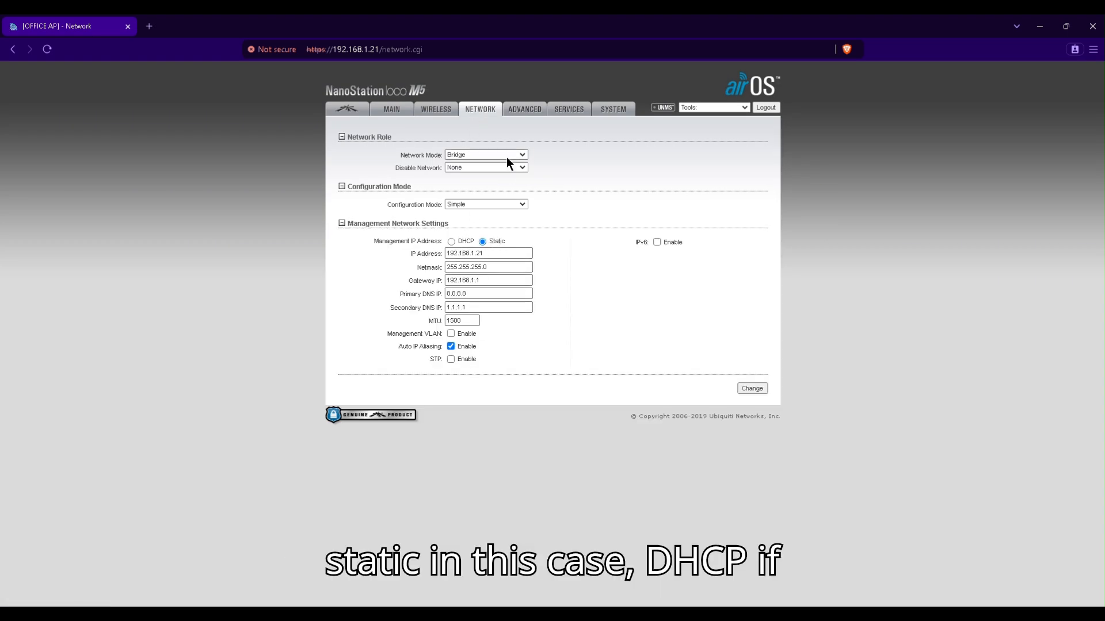
click(521, 109)
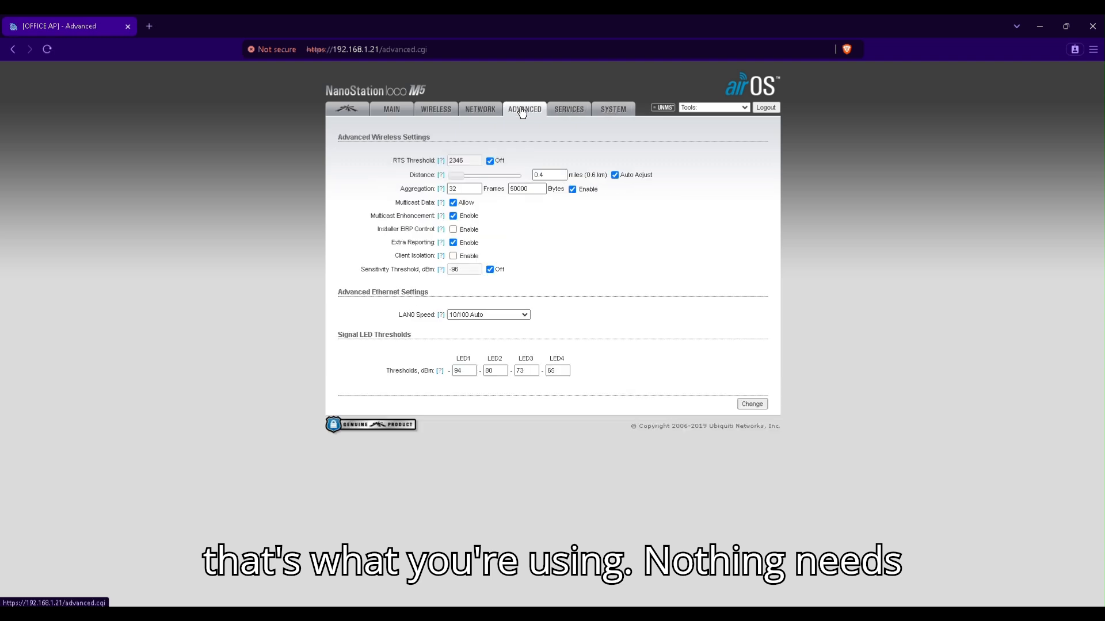
click(568, 108)
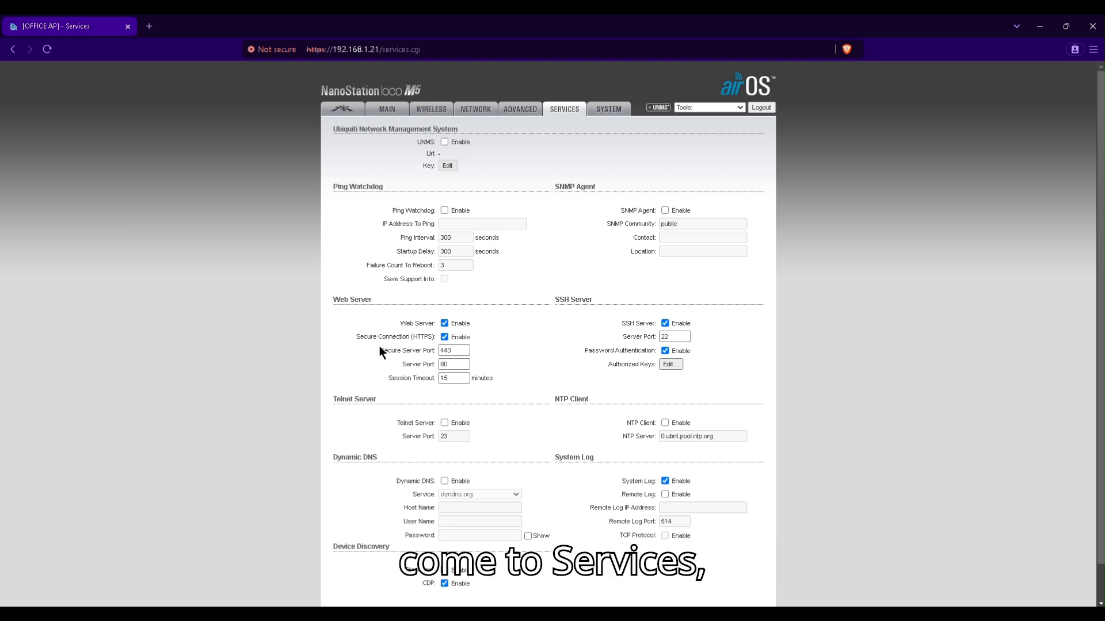
- Copy the wss:// UNMS key line from the Notepad Services notes and enable UNMS
click(145, 615)
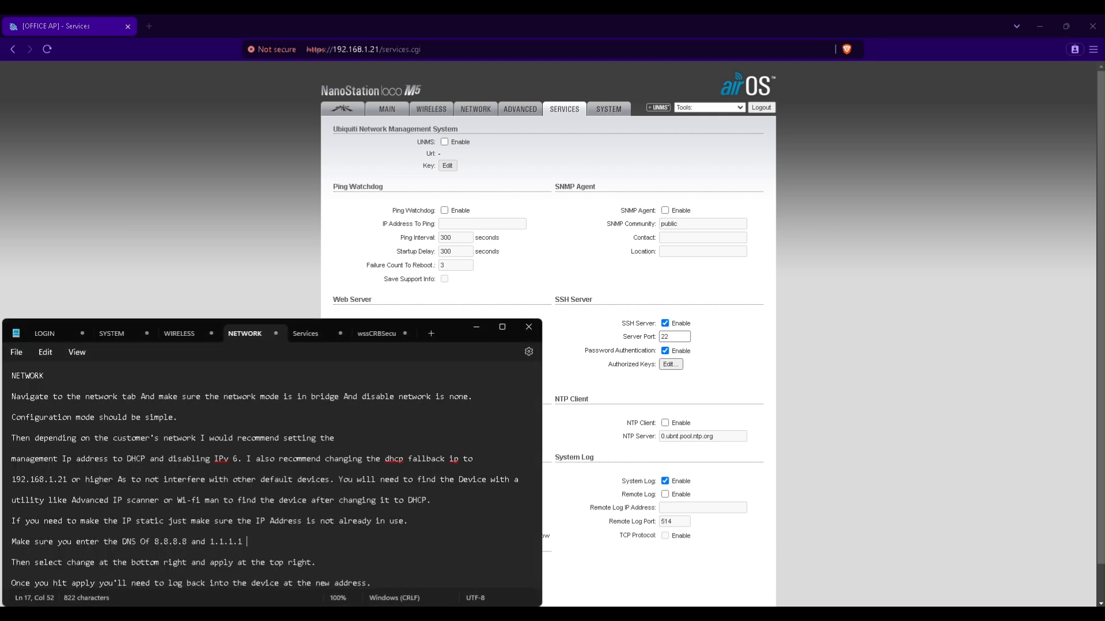
click(307, 334)
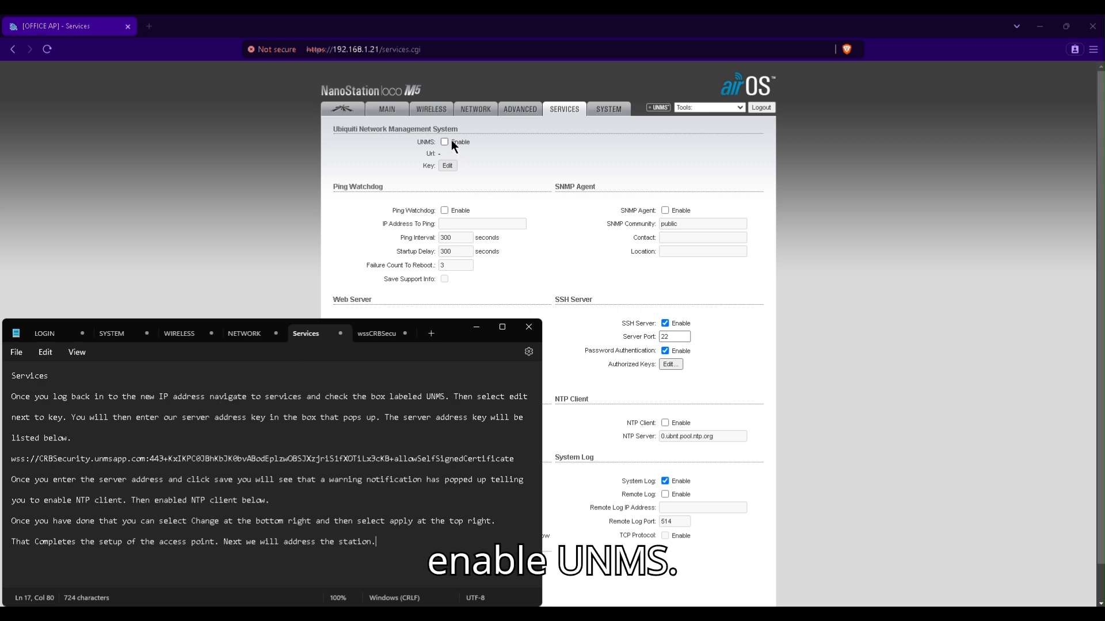
click(316, 459)
triple_click(316, 459)
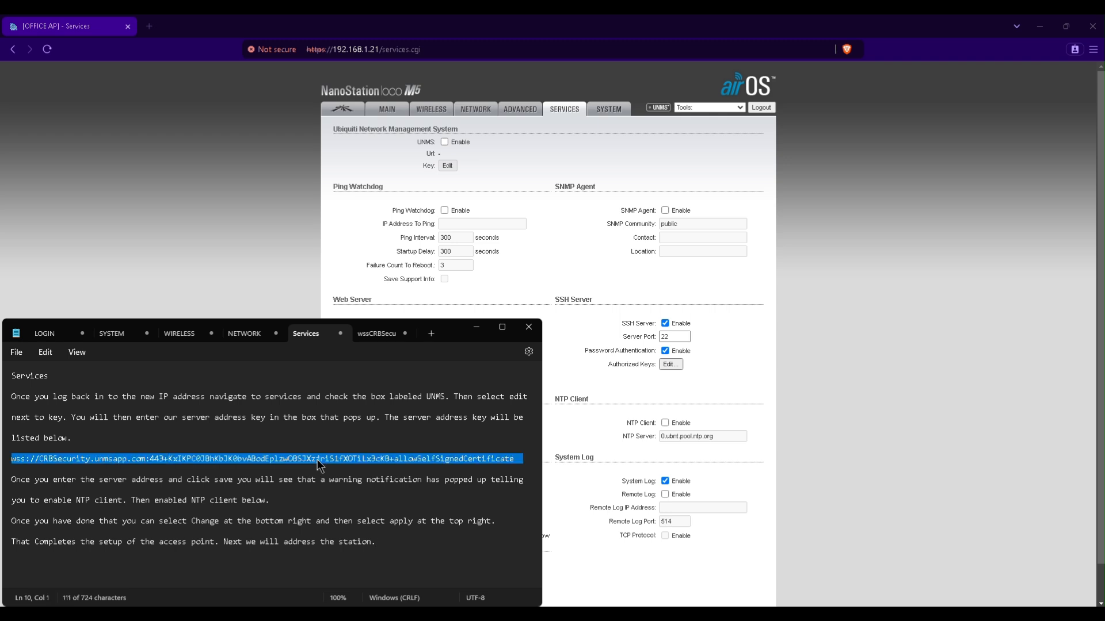
right_click(316, 459)
click(364, 301)
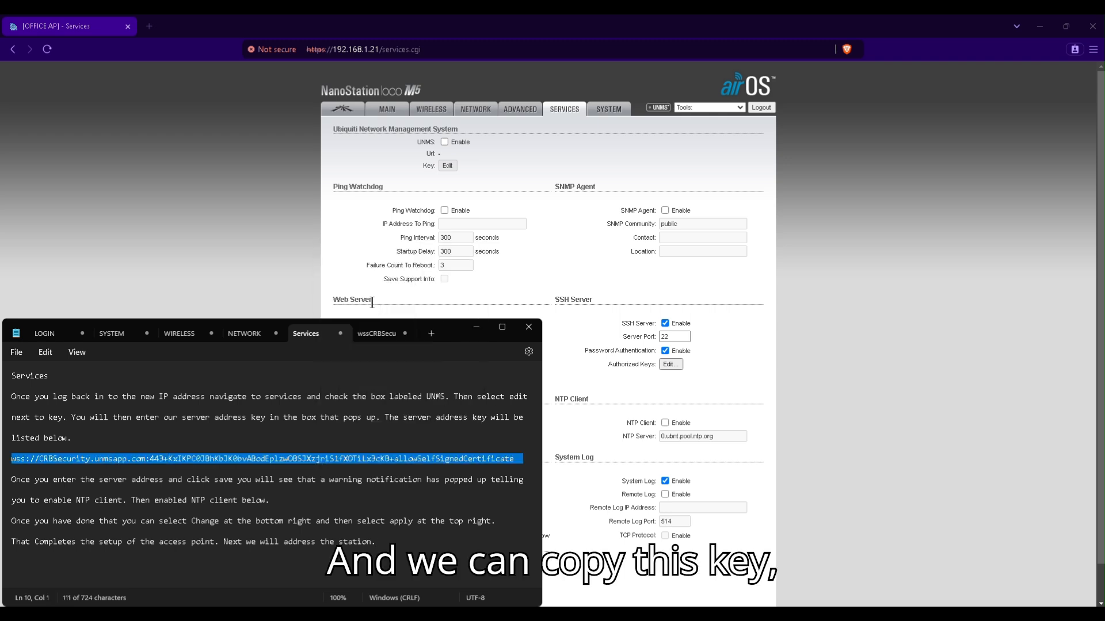
click(444, 141)
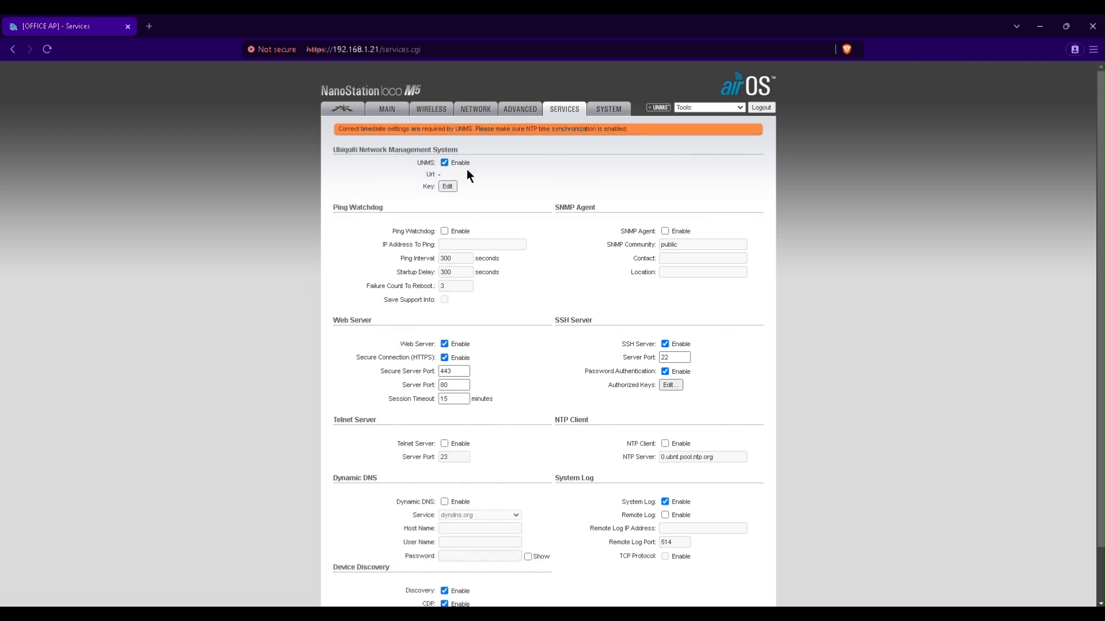
- Paste the copied wss:// key into the UNMS Key field and save it
click(446, 186)
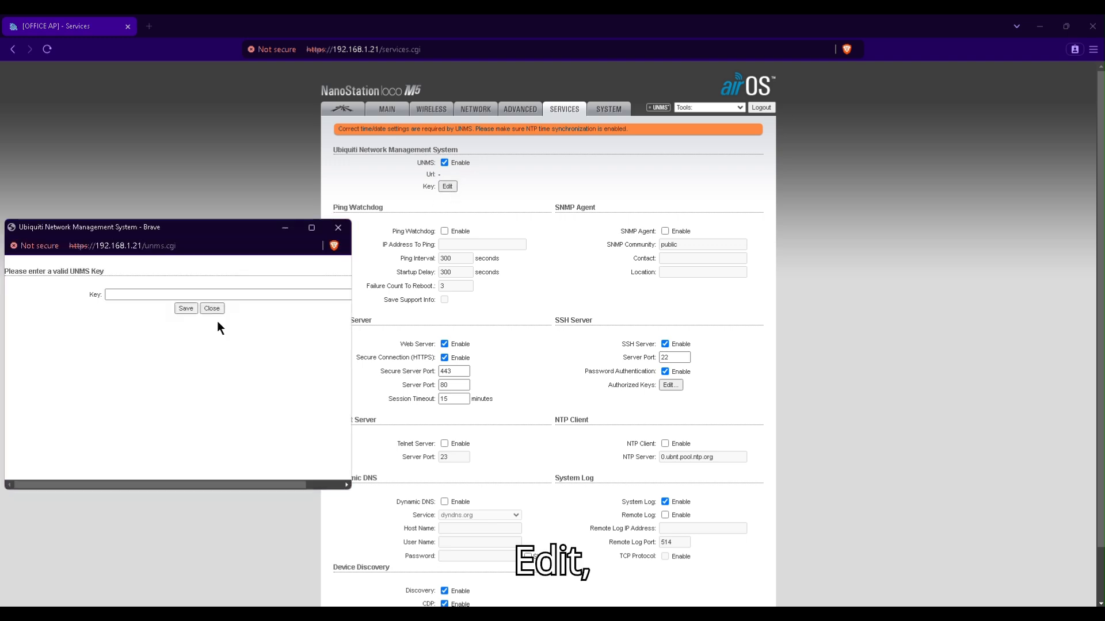
right_click(154, 291)
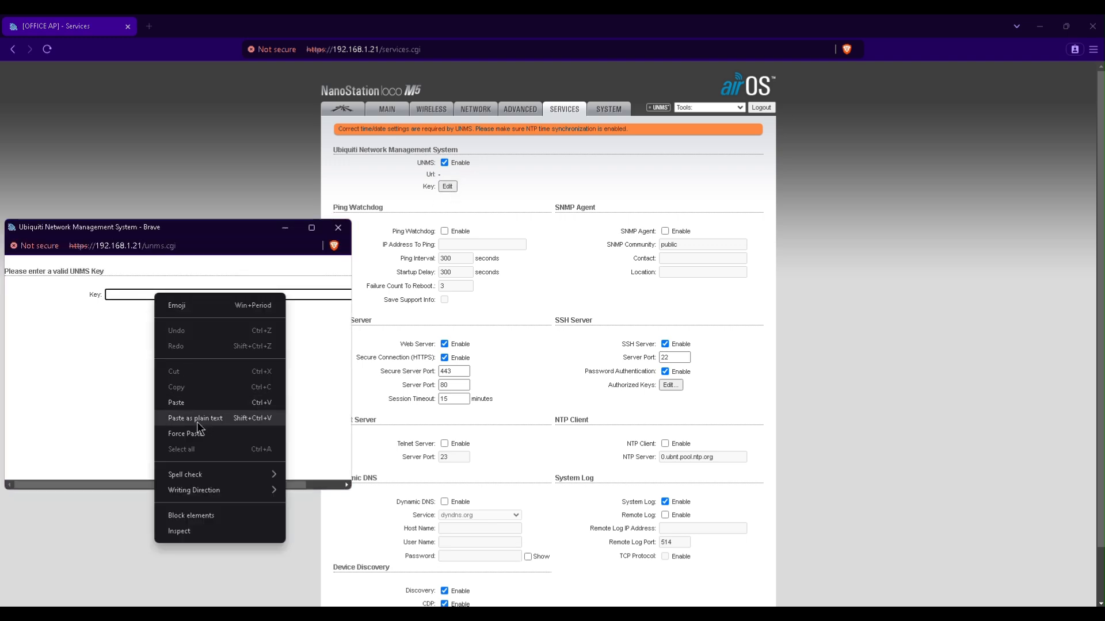
click(202, 402)
click(141, 308)
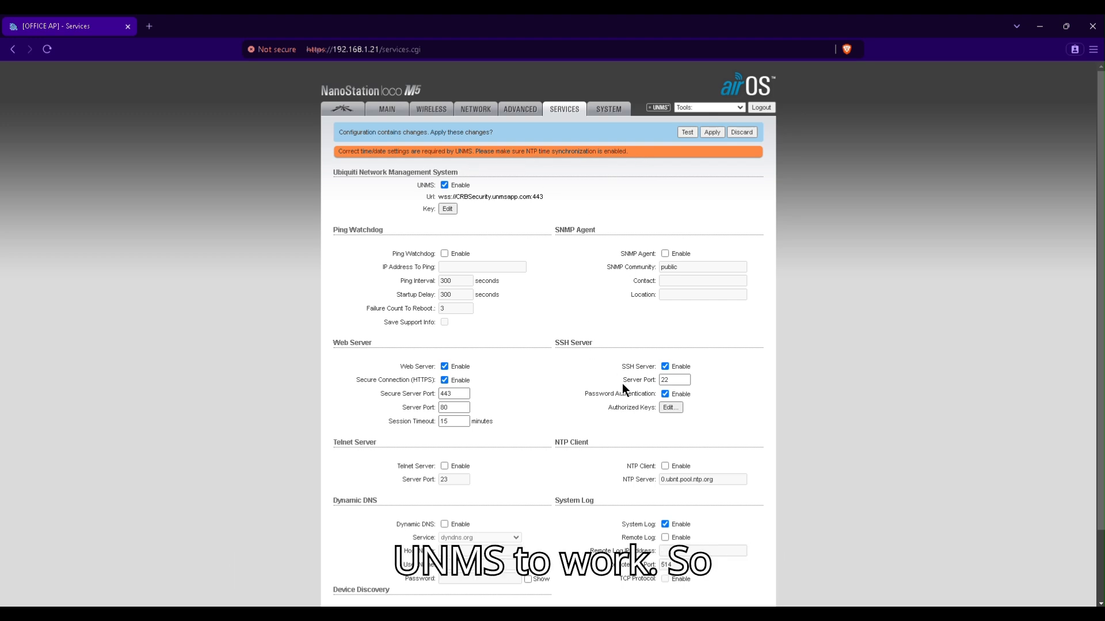
- Enable the NTP client, then save and apply the Services changes
click(665, 465)
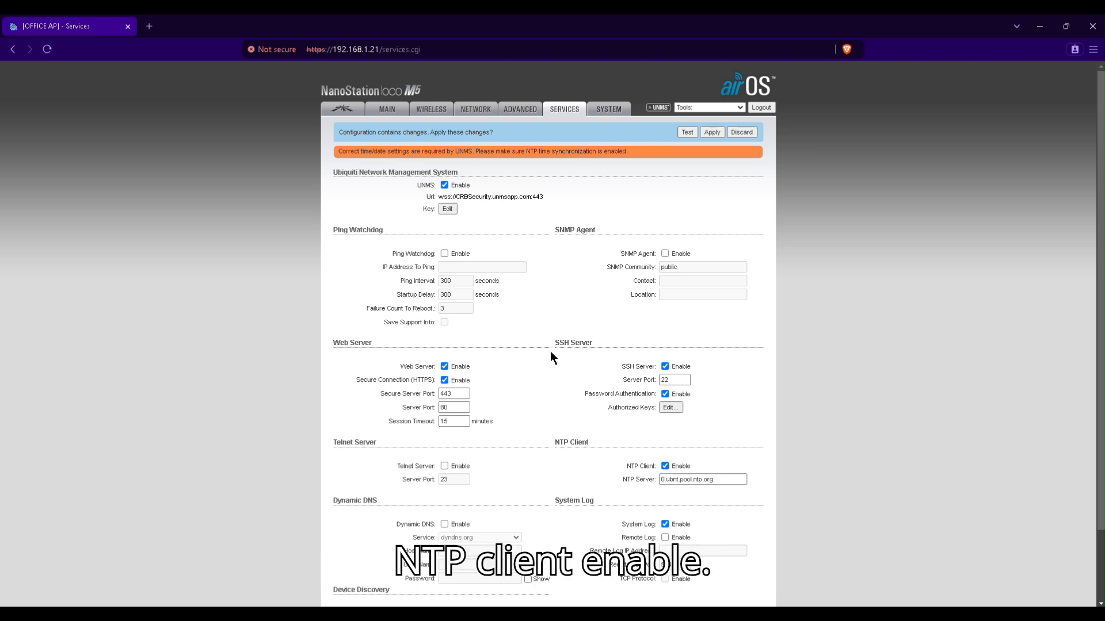
scroll(550, 356, down, 2)
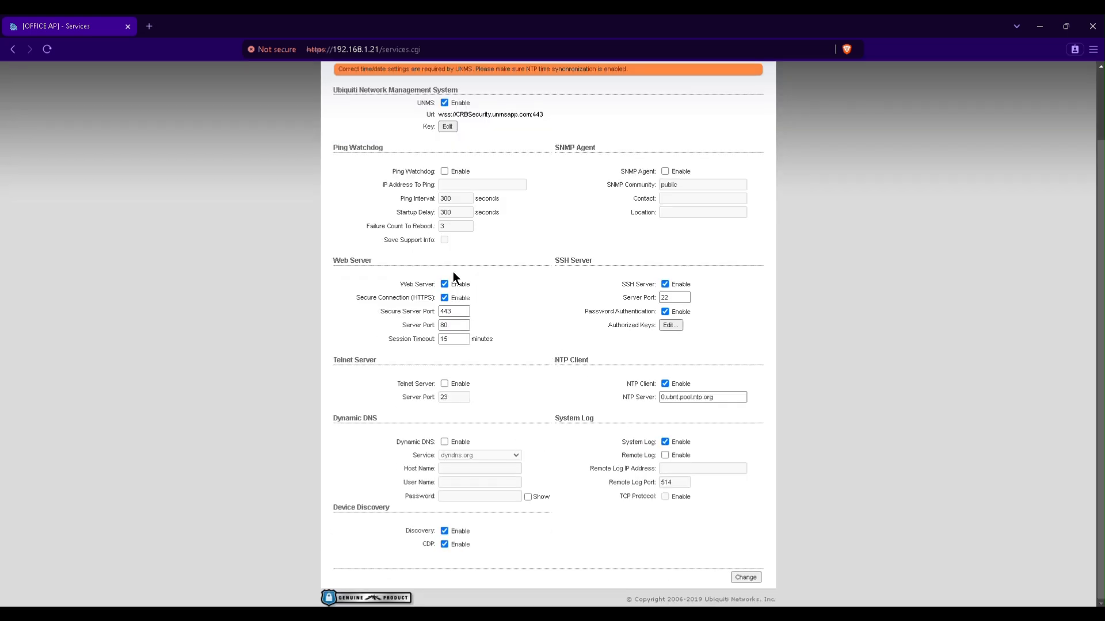
click(746, 577)
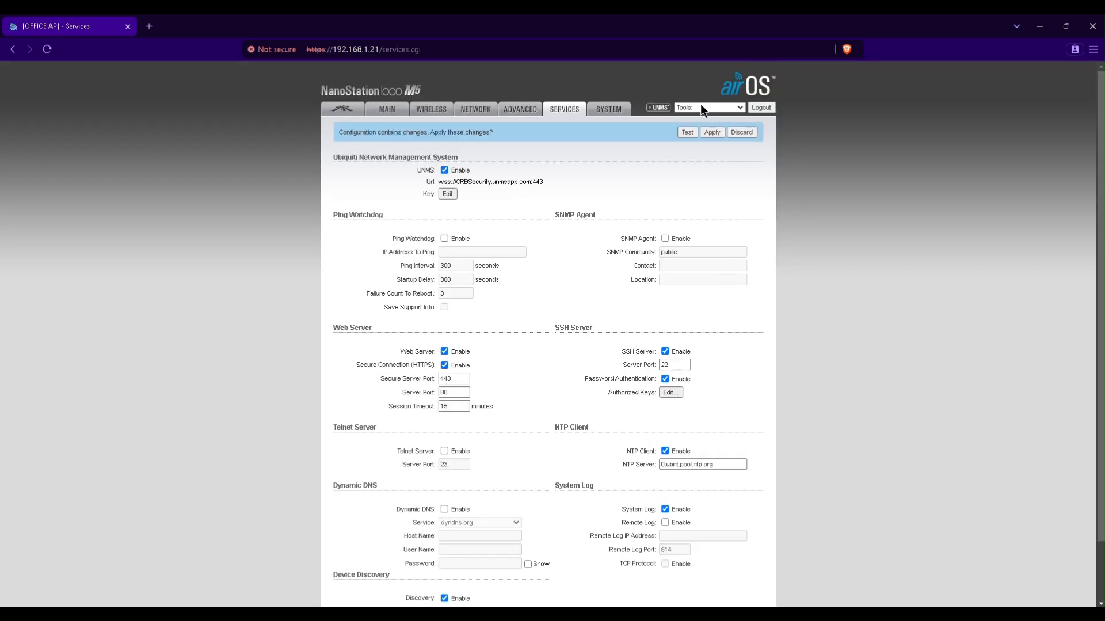
click(712, 132)
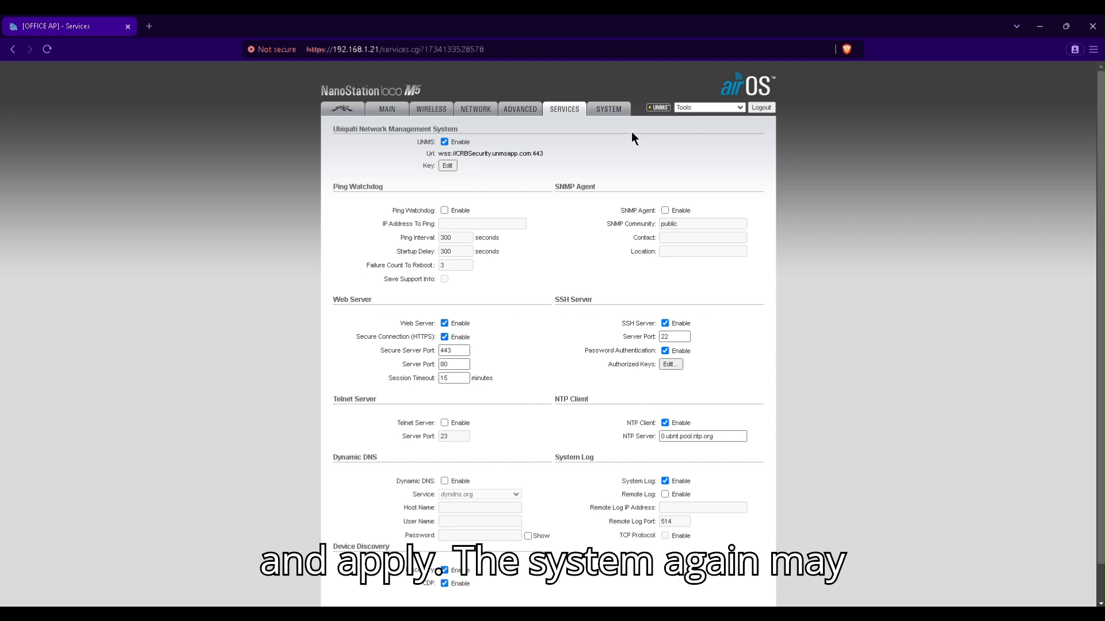